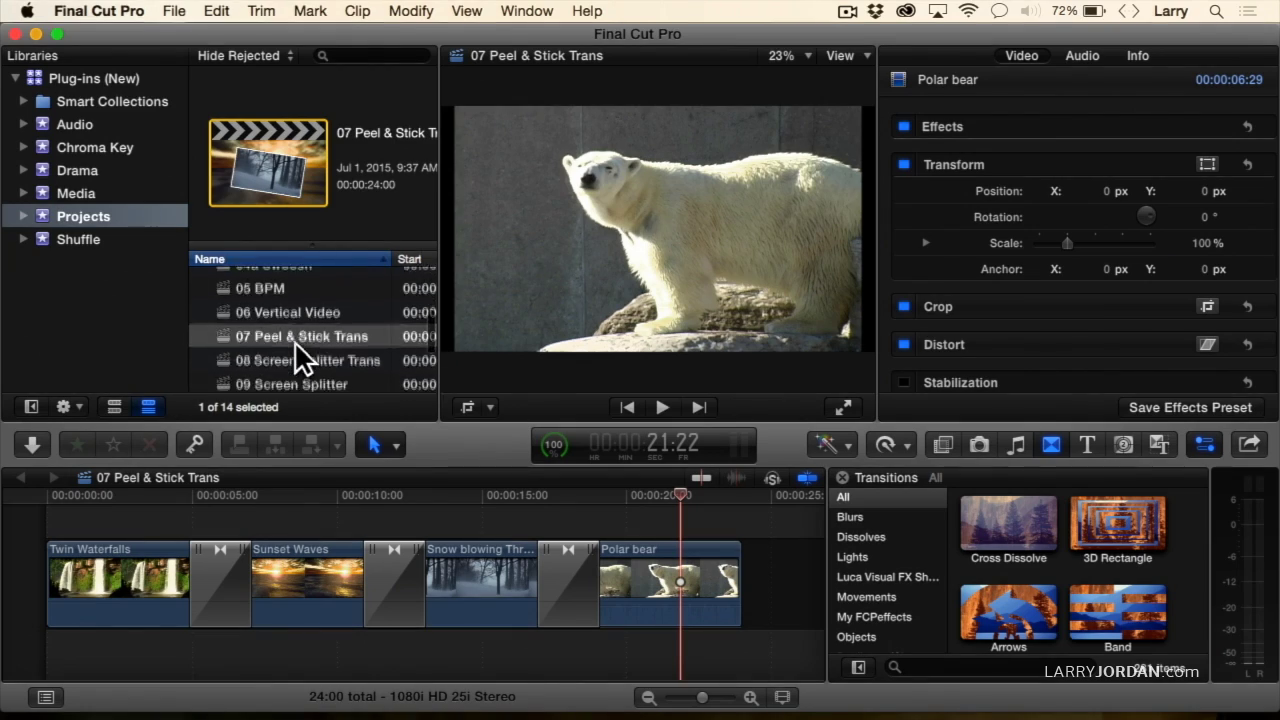
scroll(294, 341, down, 1)
Open 08 Screen Splitter Trans and play the Flames clip into the first split-screen transition.
click(294, 341)
double_click(294, 341)
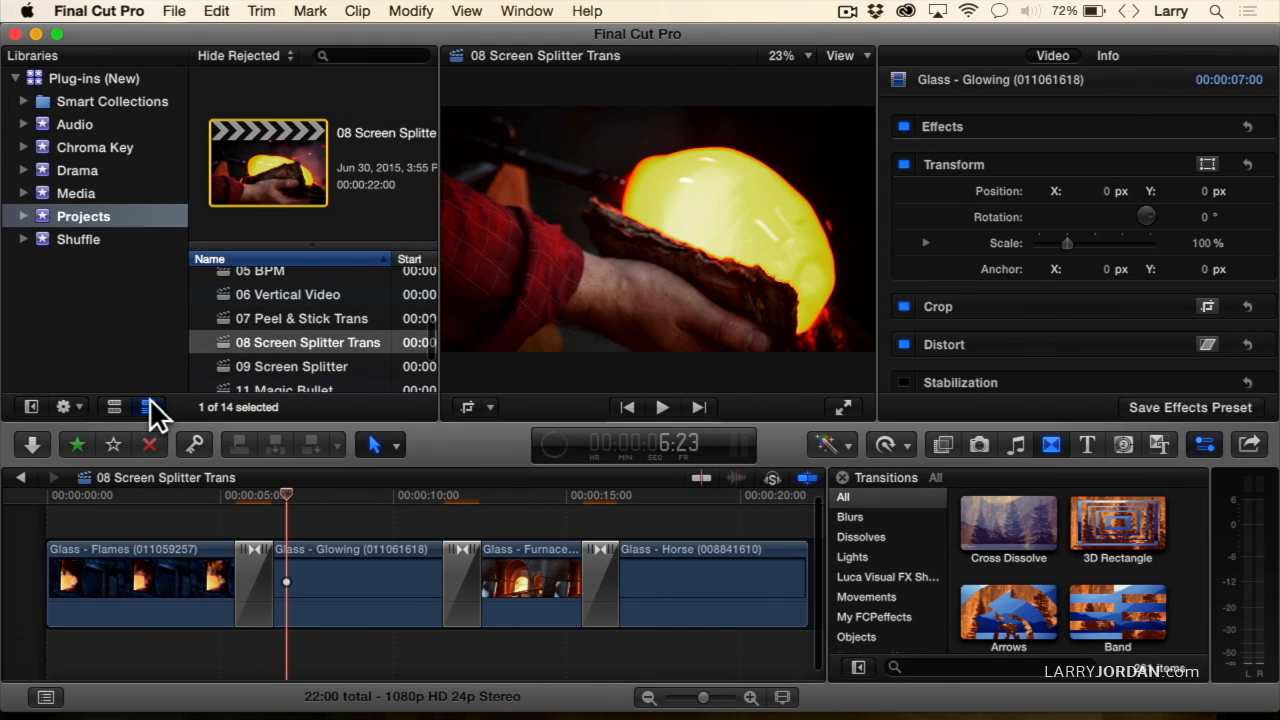
click(166, 487)
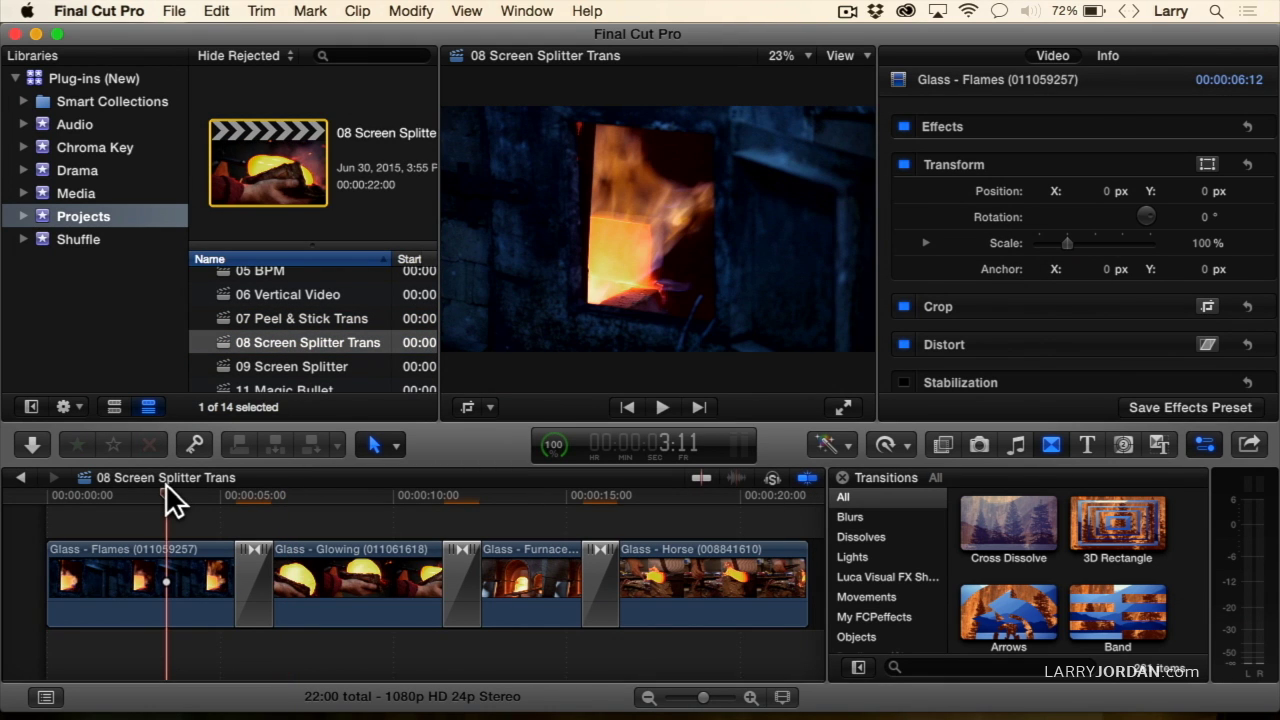
key(Right)
key(Right)
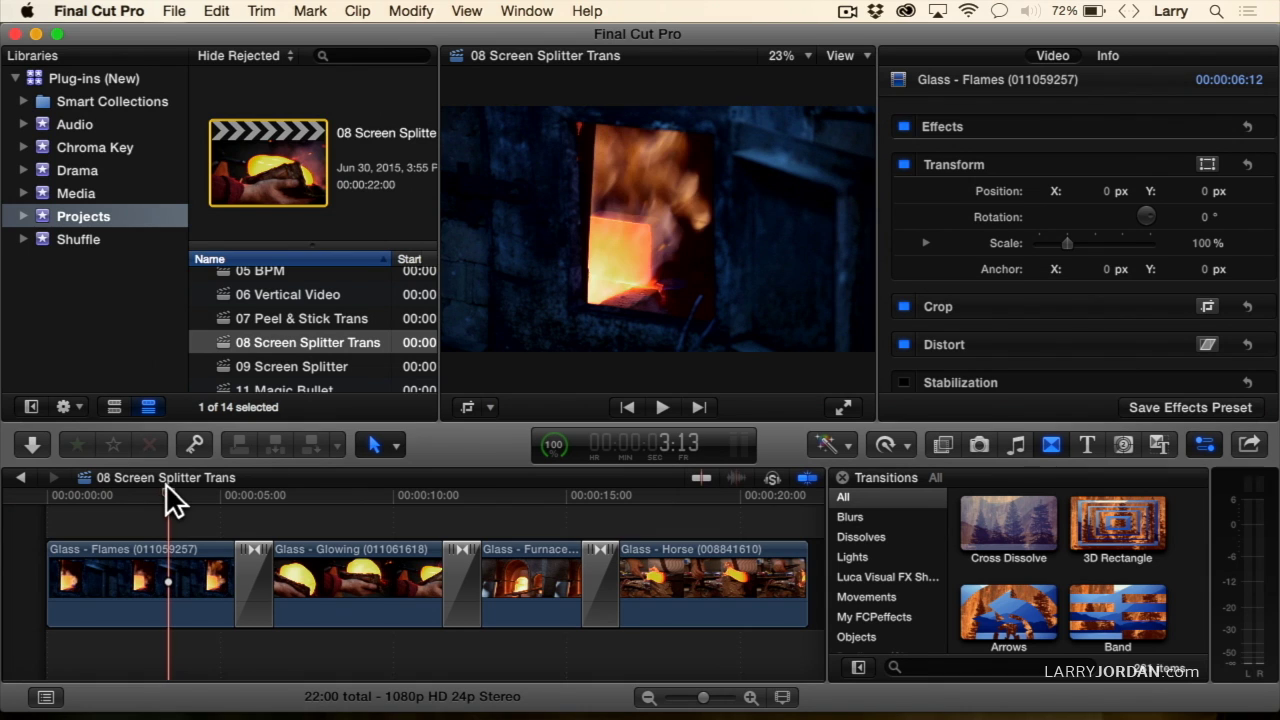
key(space)
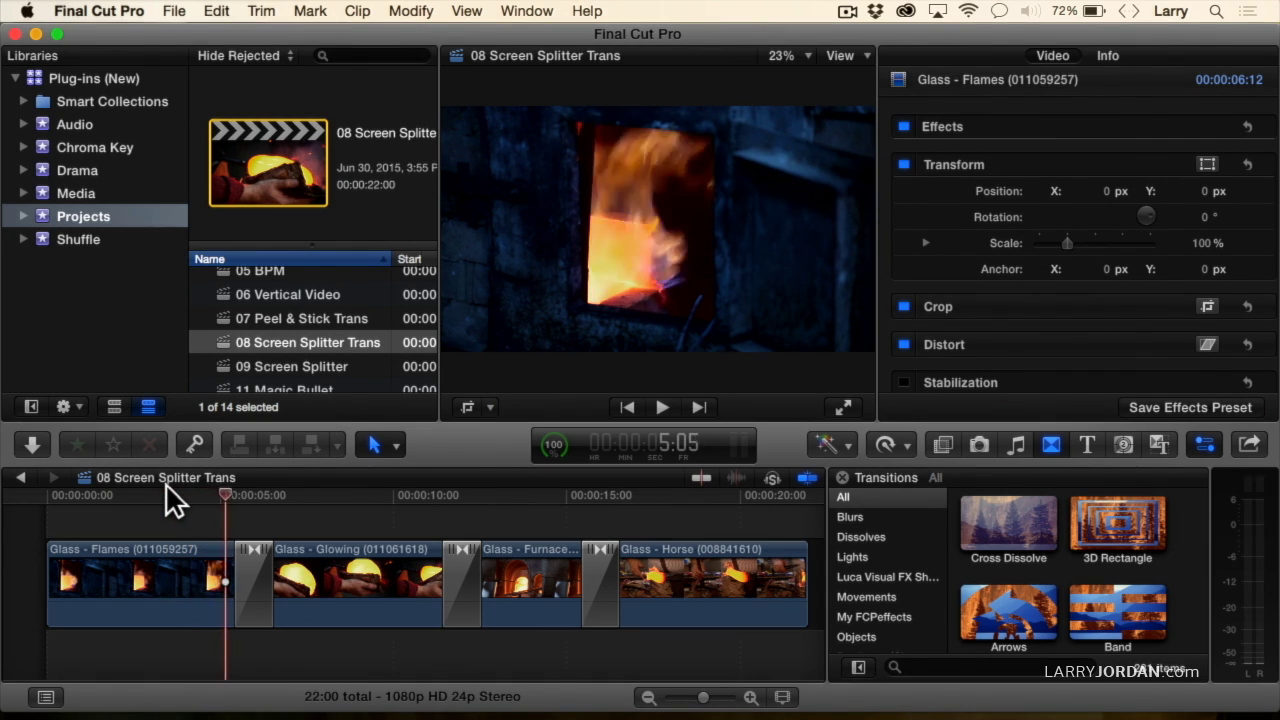
key(space)
key(Right)
key(Right)
key(Right)
key(Right)
key(Right)
key(Right)
key(Right)
key(Right)
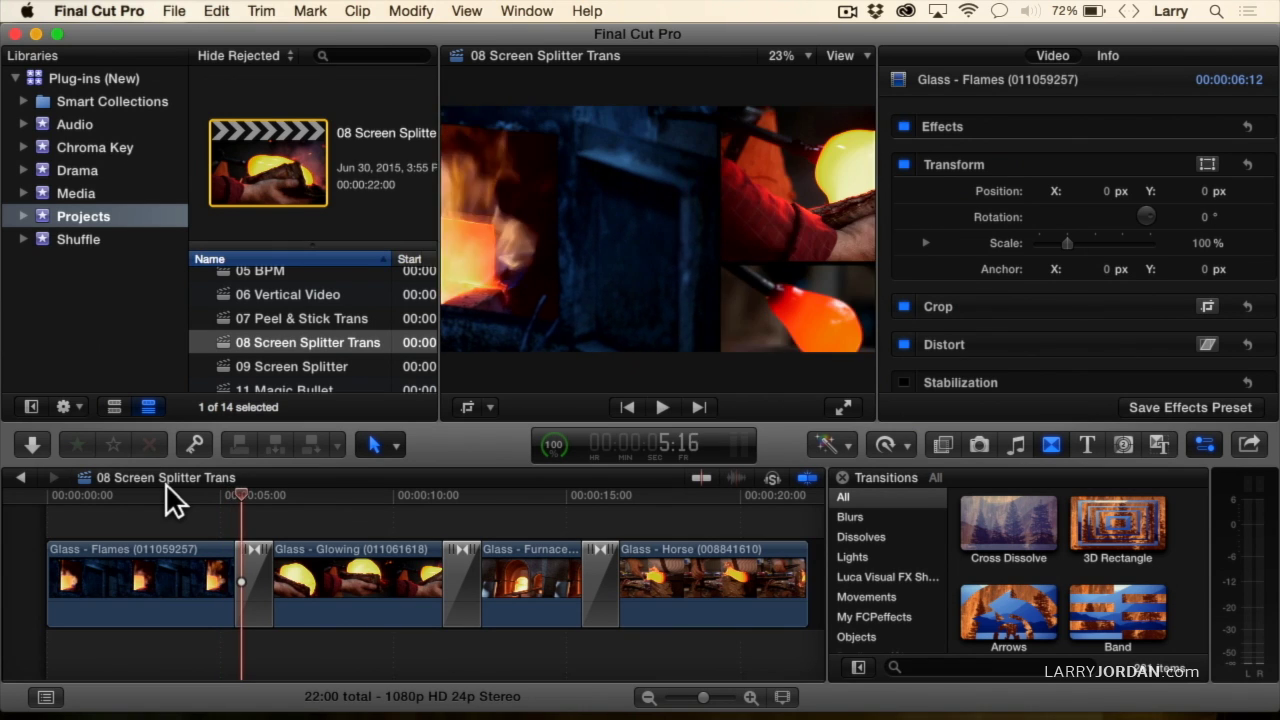
key(Right)
key(Right)
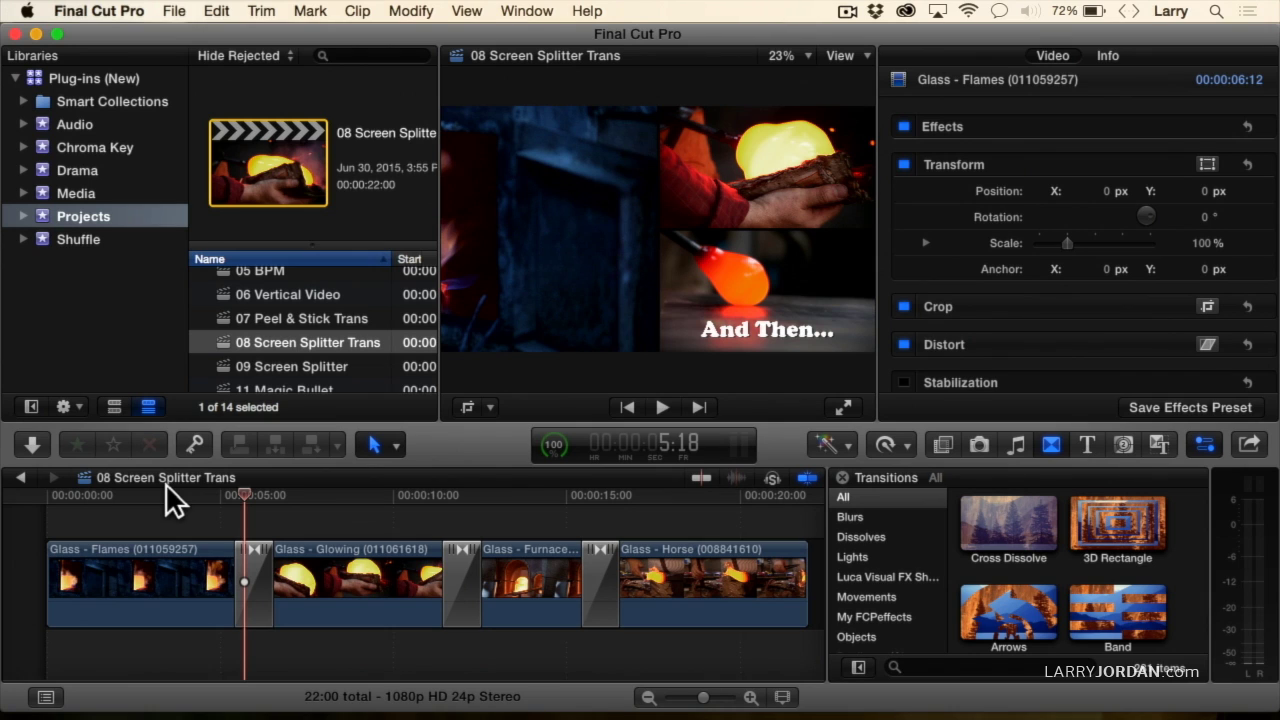
Play the Glass - Glowing clip and step into the second split-screen transition.
key(Right)
key(Right)
key(Right)
key(Right)
key(Right)
key(Right)
key(Right)
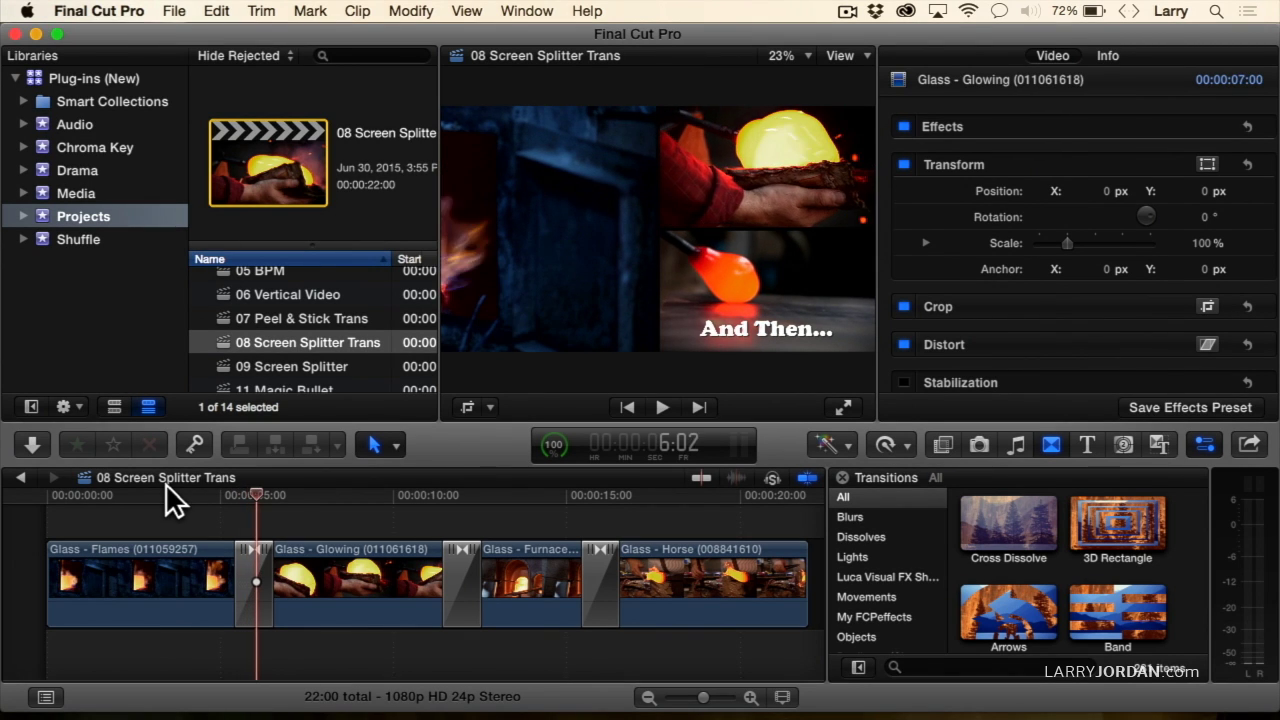
key(Right)
key(Right)
key(Right)
key(Right)
key(Right)
key(Right)
key(Right)
key(Right)
key(Right)
key(Right)
key(Right)
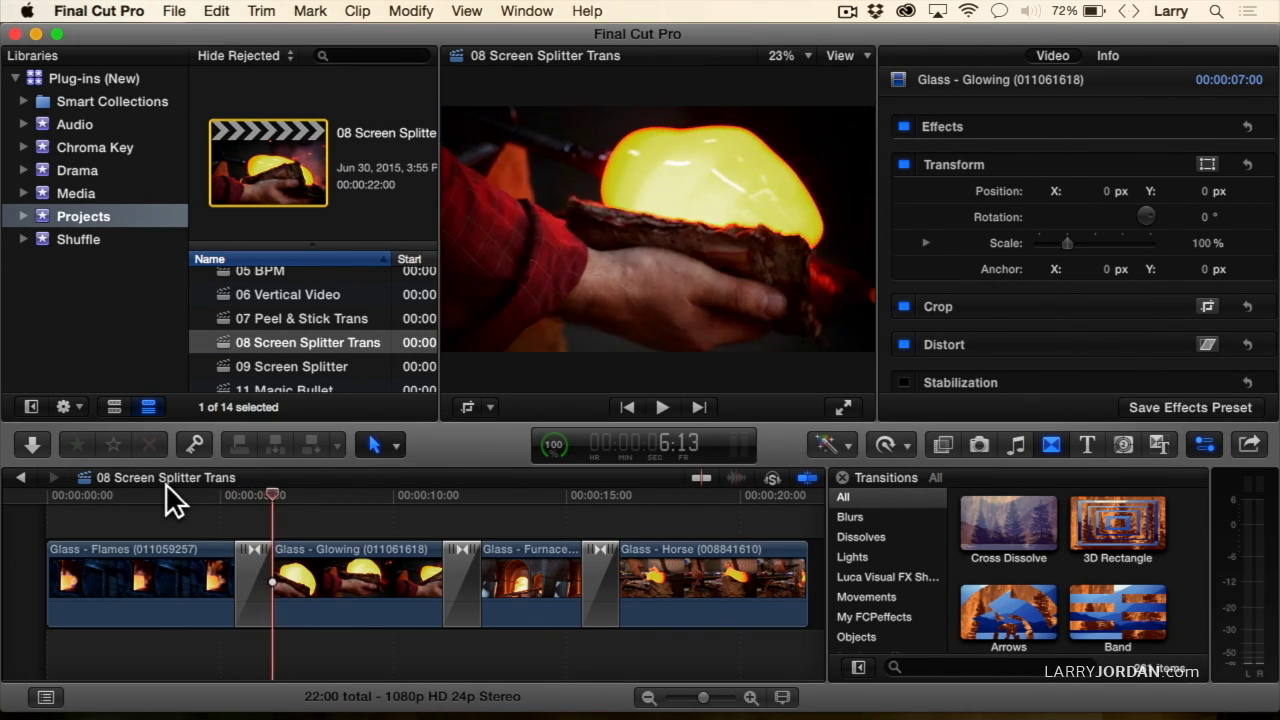
key(space)
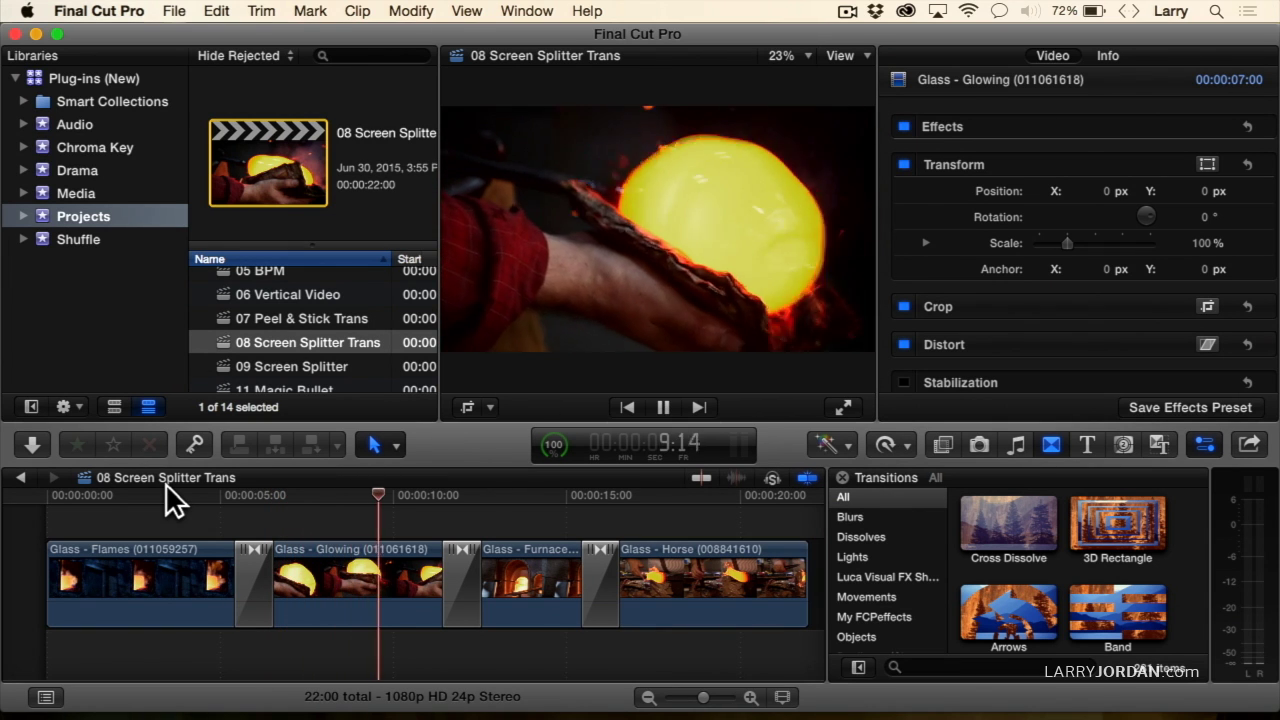
key(space)
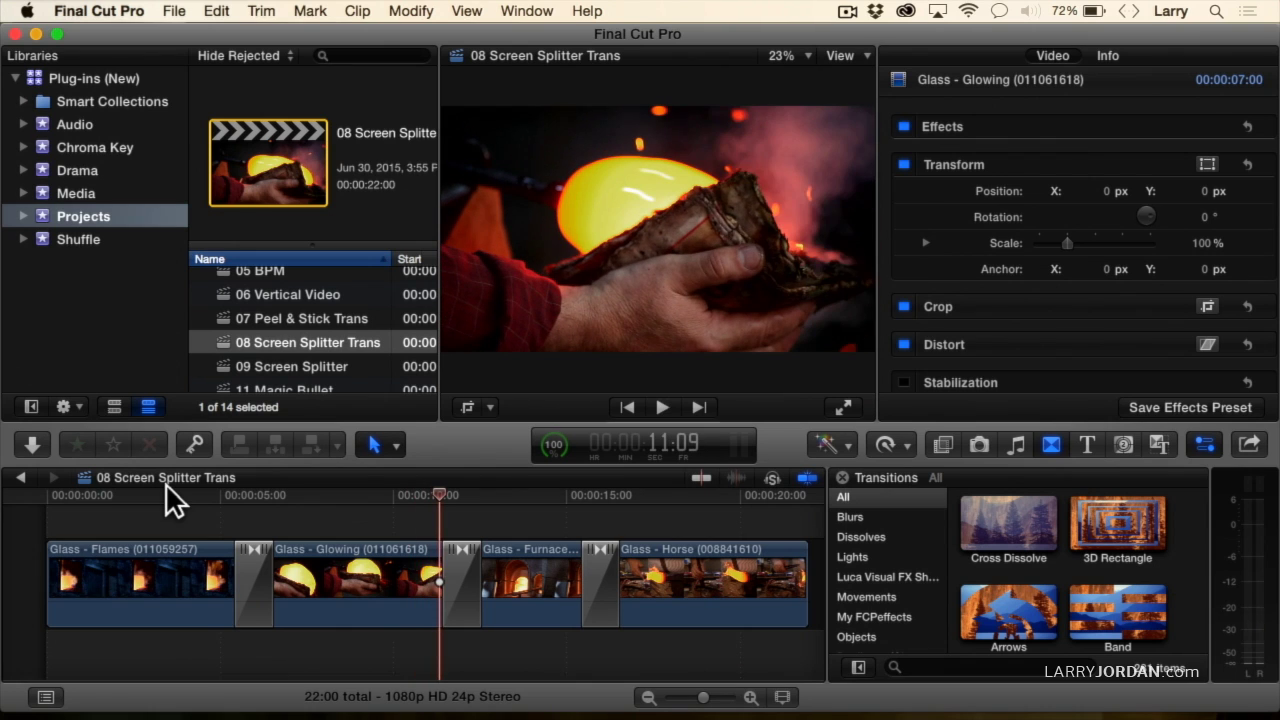
key(Right)
key(Right)
key(Right)
key(Right)
key(Right)
key(Right)
key(Right)
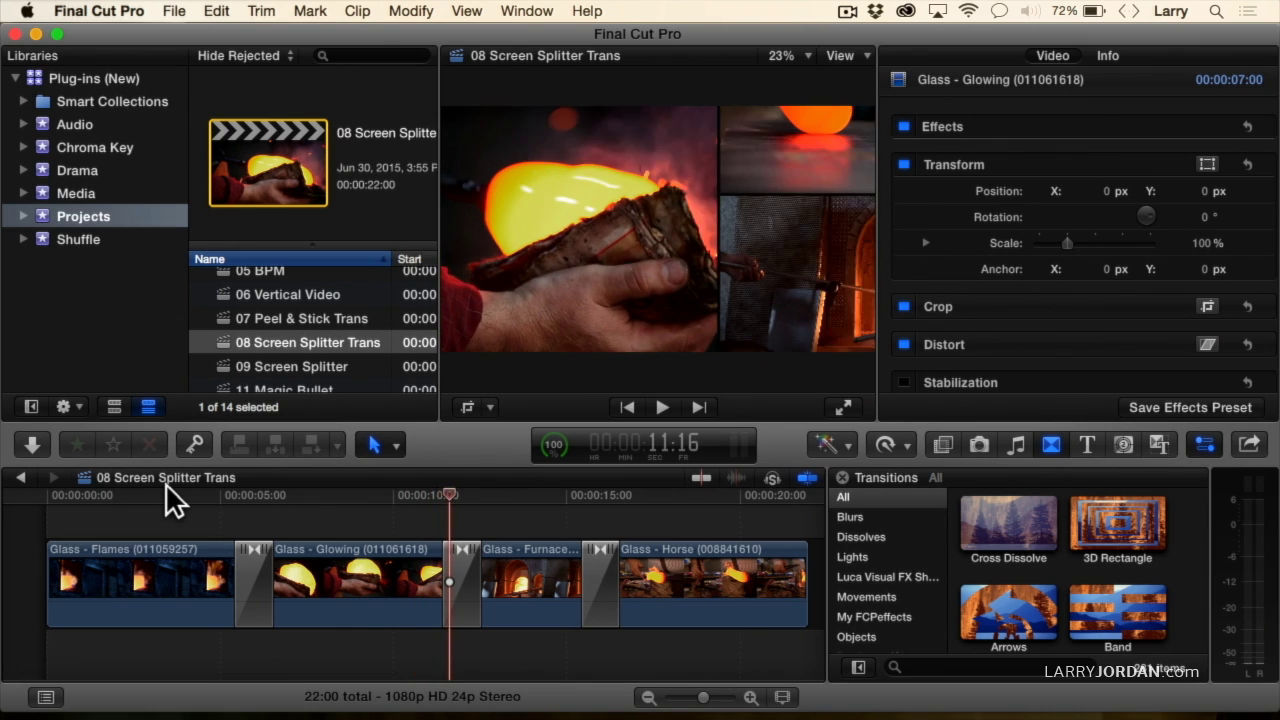
key(Right)
key(Right)
key(Right)
key(Right)
Play Glass - Furnace through the third transition into the Glass - Horse clip.
key(Right)
key(Right)
key(Right)
key(Right)
key(Right)
key(Right)
key(Right)
key(Right)
key(Right)
key(Right)
key(Right)
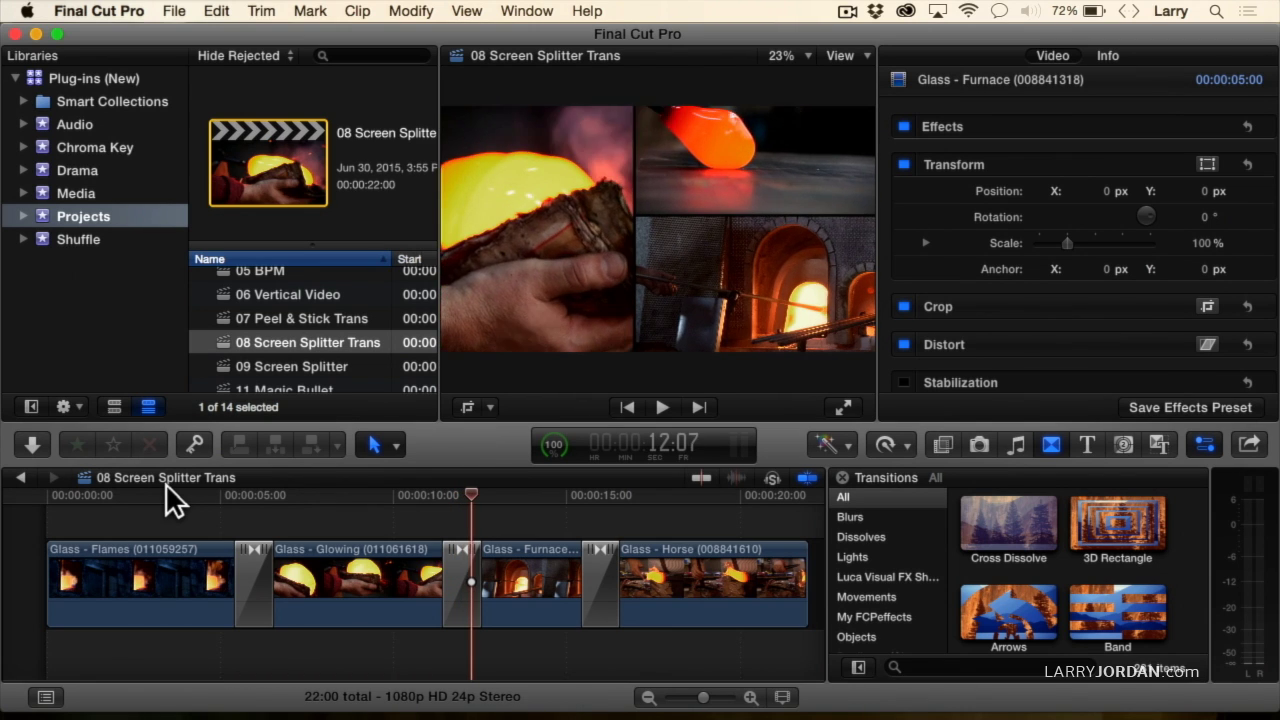
key(Right)
key(Right)
key(Right)
key(Right)
key(Right)
key(Right)
key(Right)
key(Right)
key(Right)
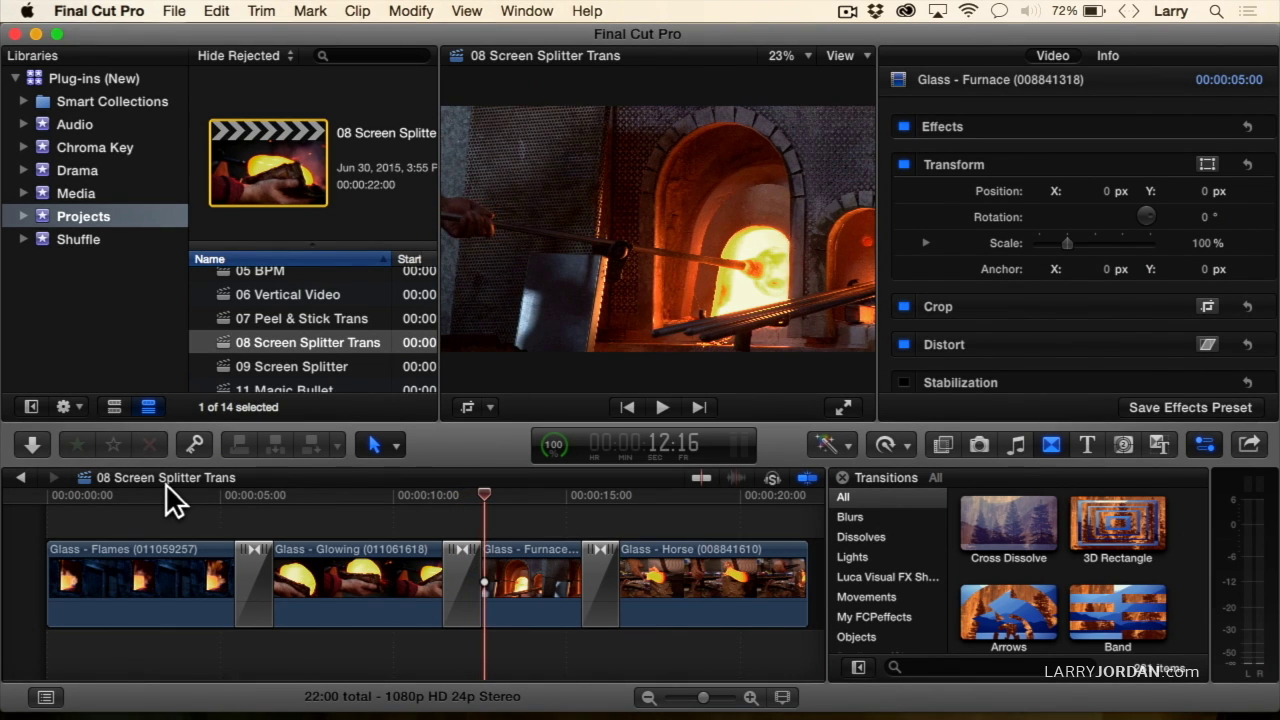
key(space)
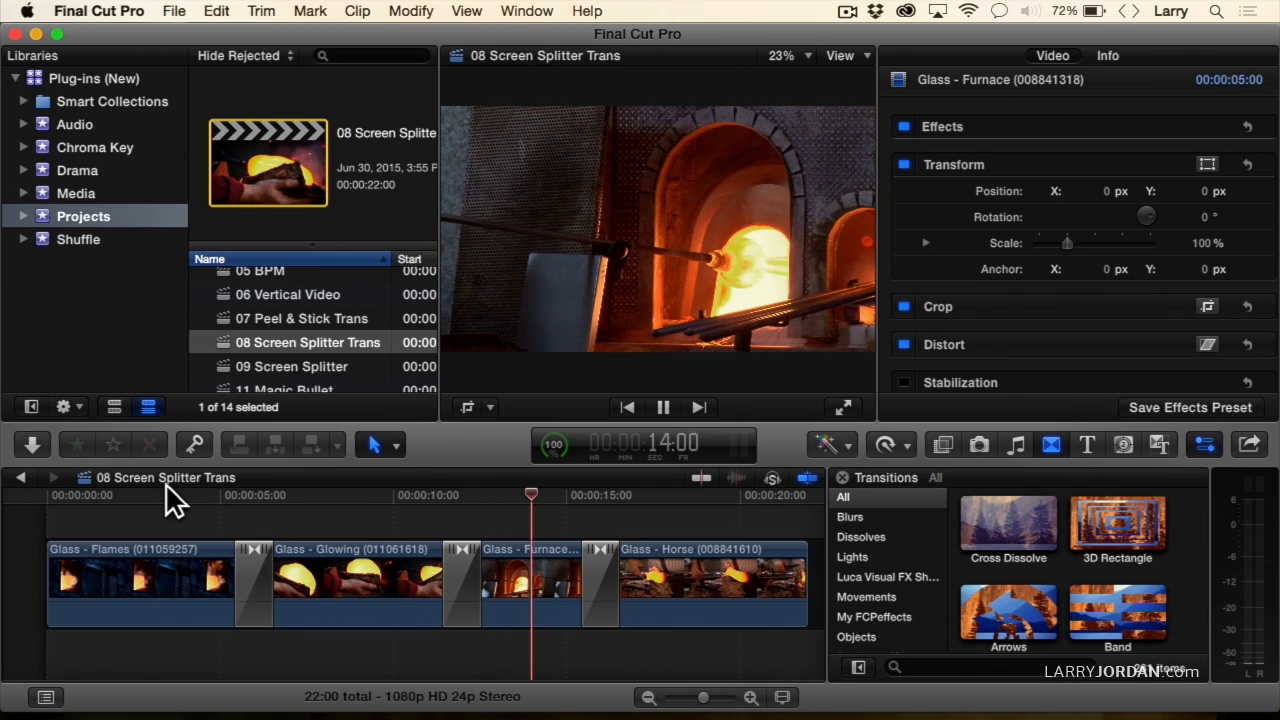
key(space)
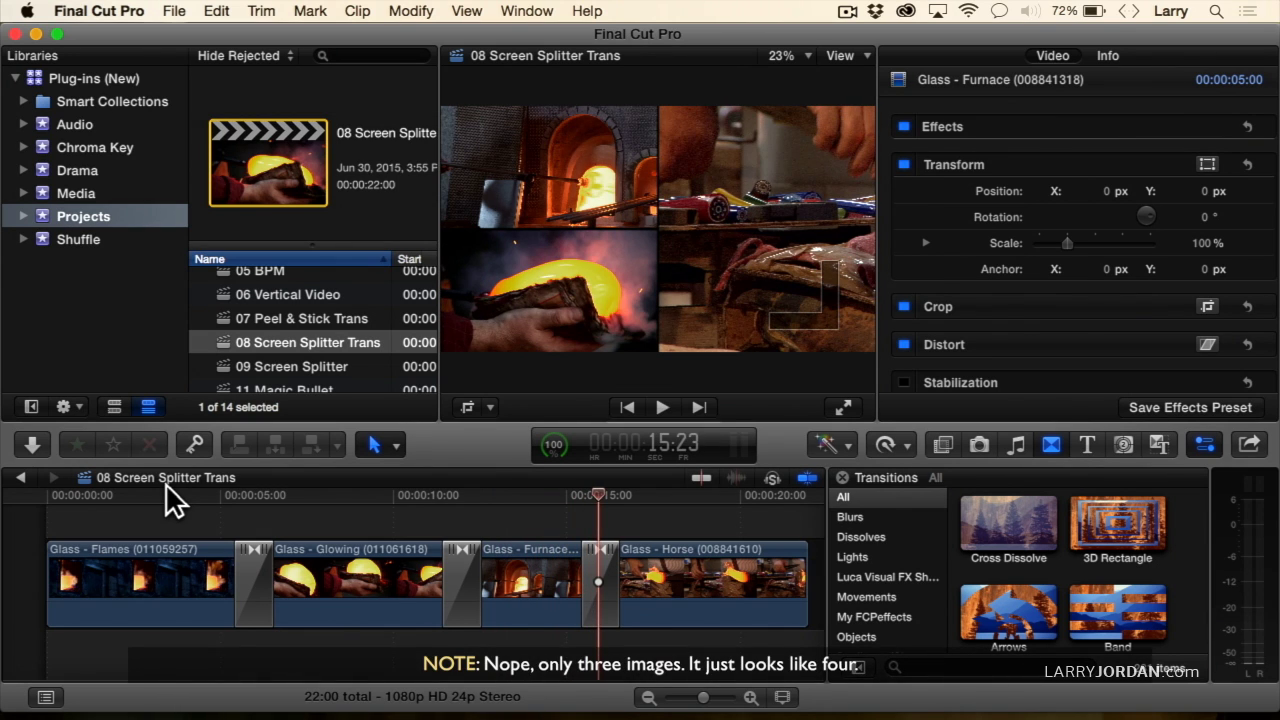
key(Right)
key(Right)
key(Right)
key(Right)
key(Right)
key(Right)
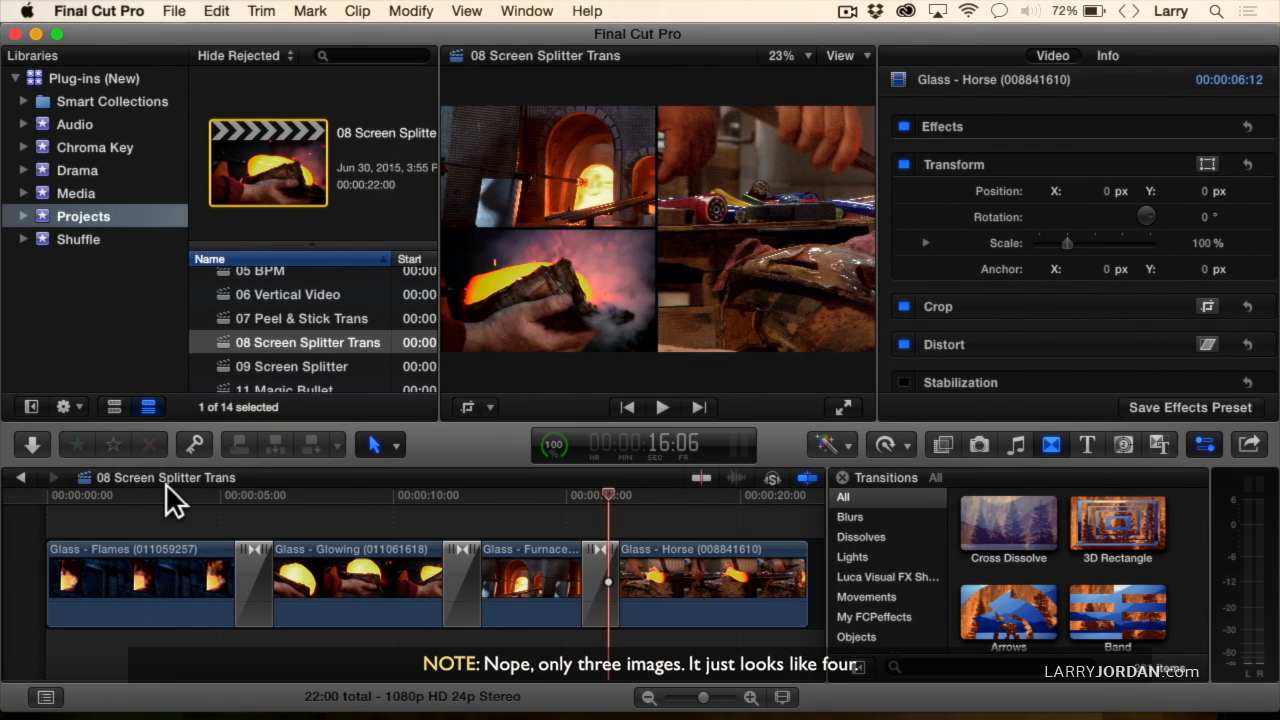
key(Right)
key(Right)
key(Right)
key(Right)
key(Right)
key(Right)
key(Right)
key(Right)
key(Right)
key(Right)
key(Right)
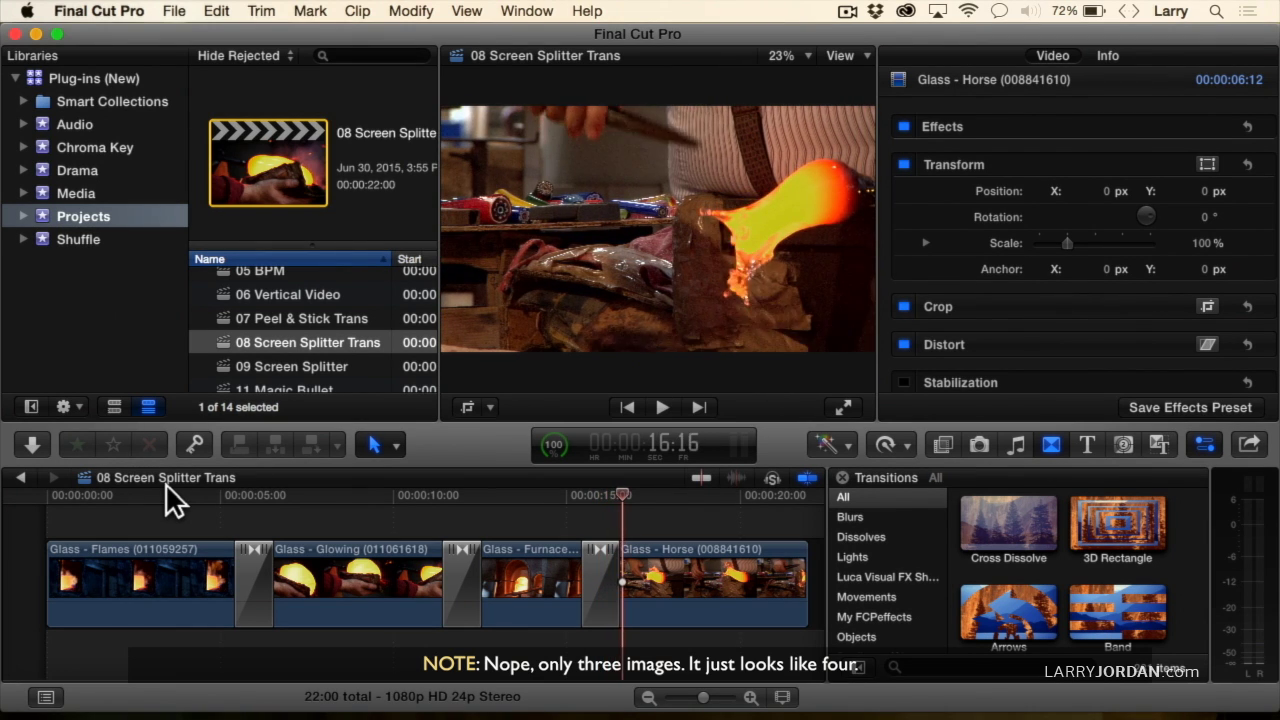
key(Right)
key(Right)
key(Right)
key(Right)
key(space)
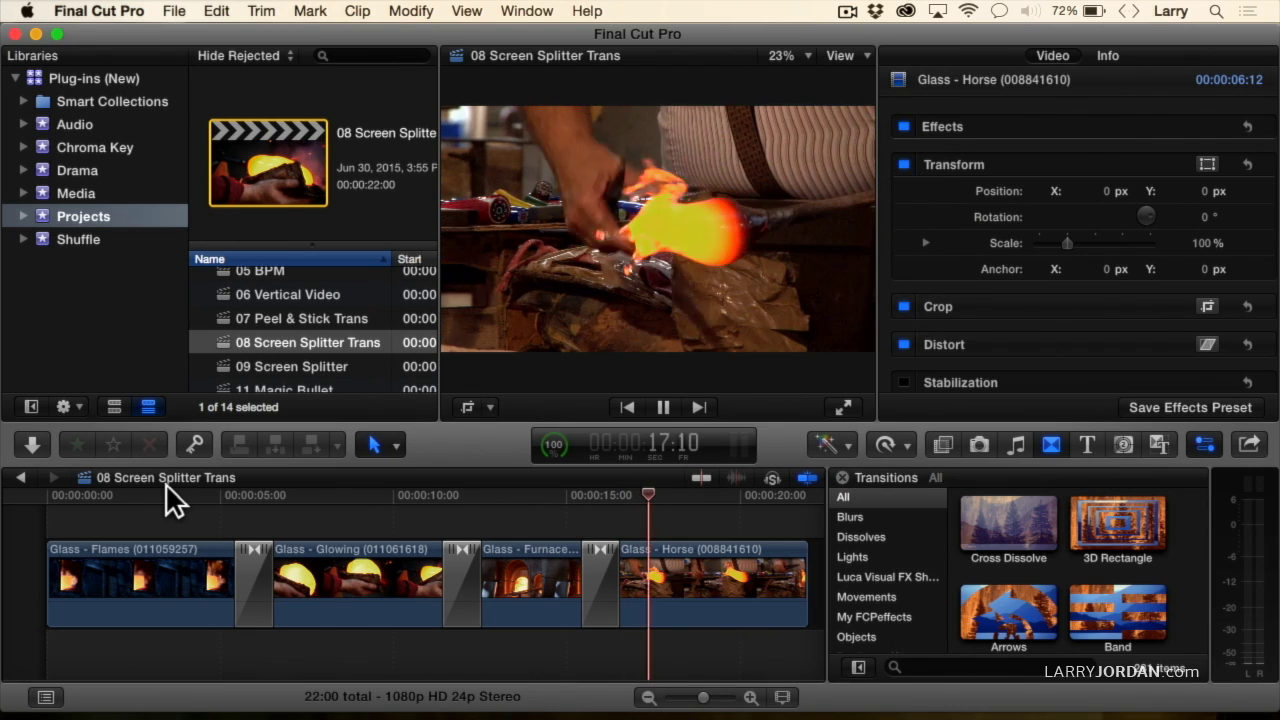
Replay from the Flames clip, then select the Flames–Glowing transition.
click(189, 489)
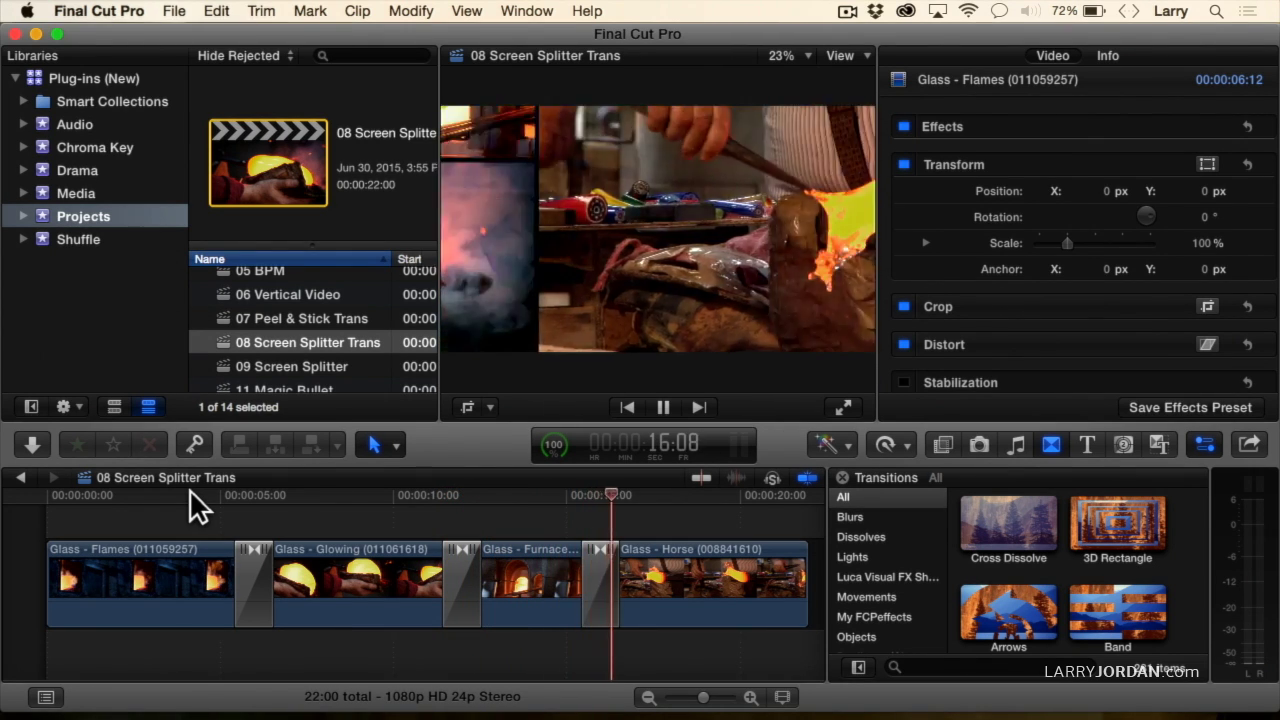
key(space)
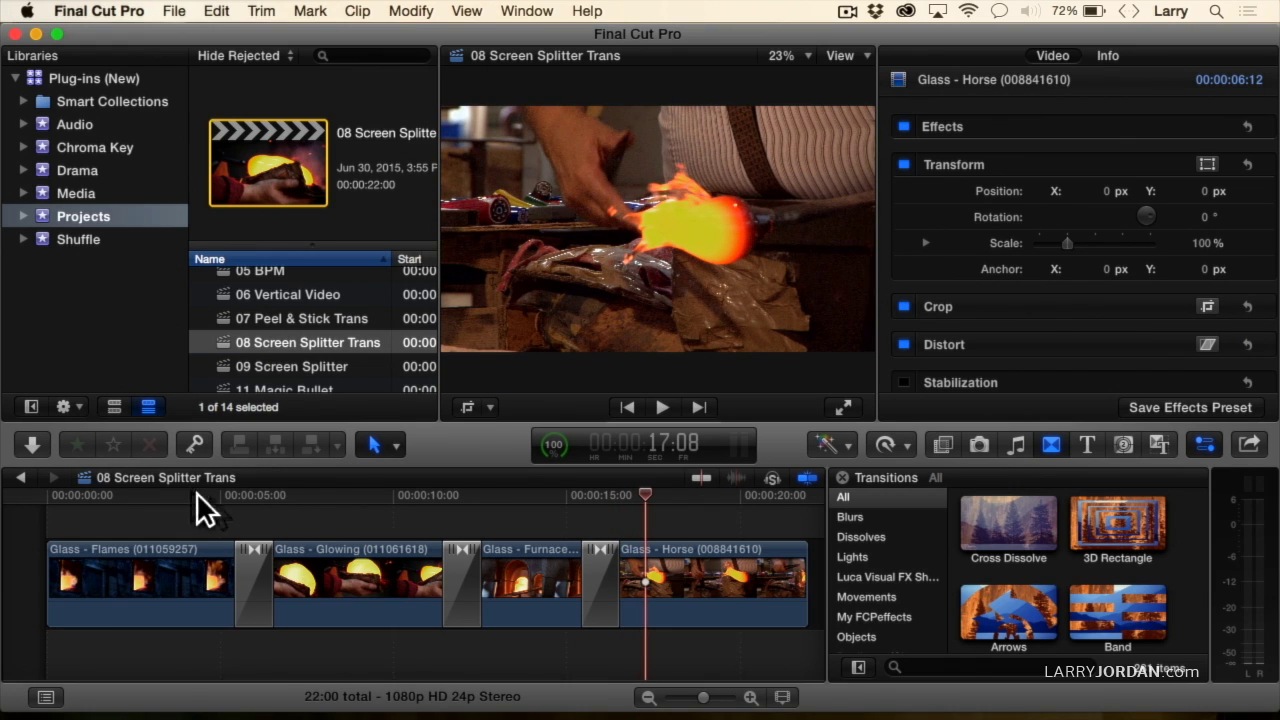
click(240, 568)
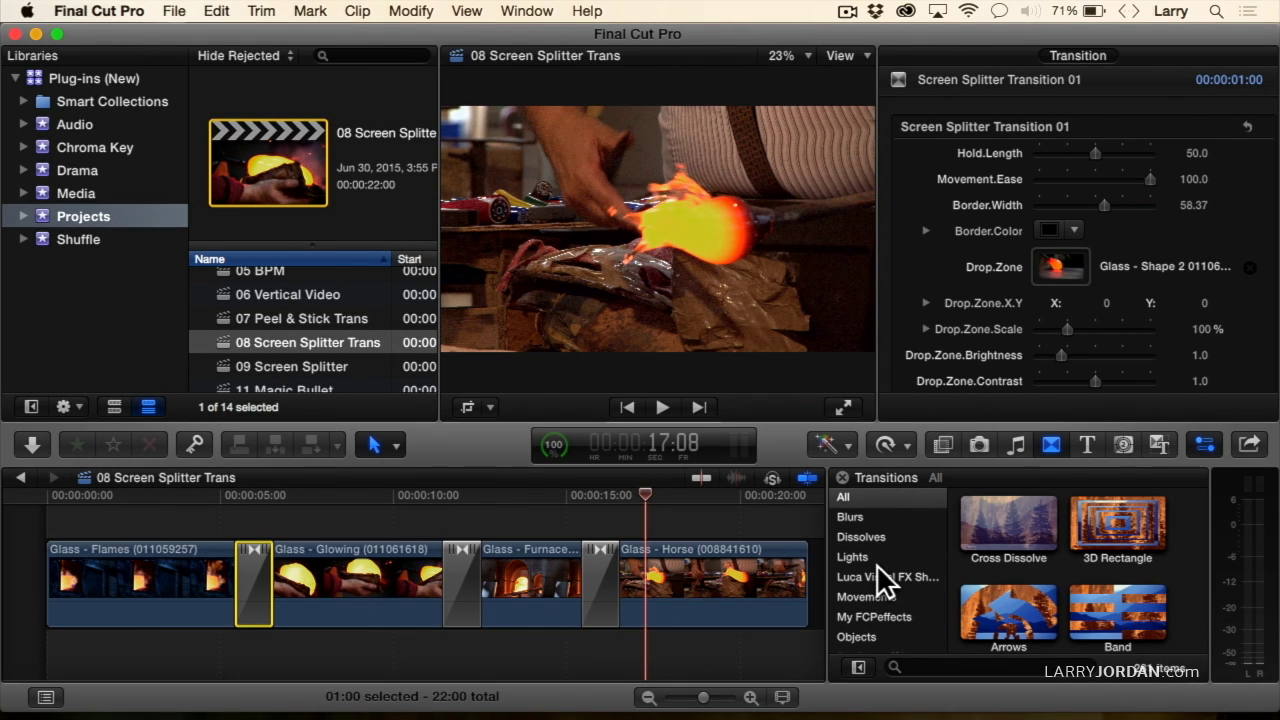
Scroll the My FCPeffects transitions down to the Screen Splitter Transition 01 presets and inspect one.
scroll(876, 564, down, 2)
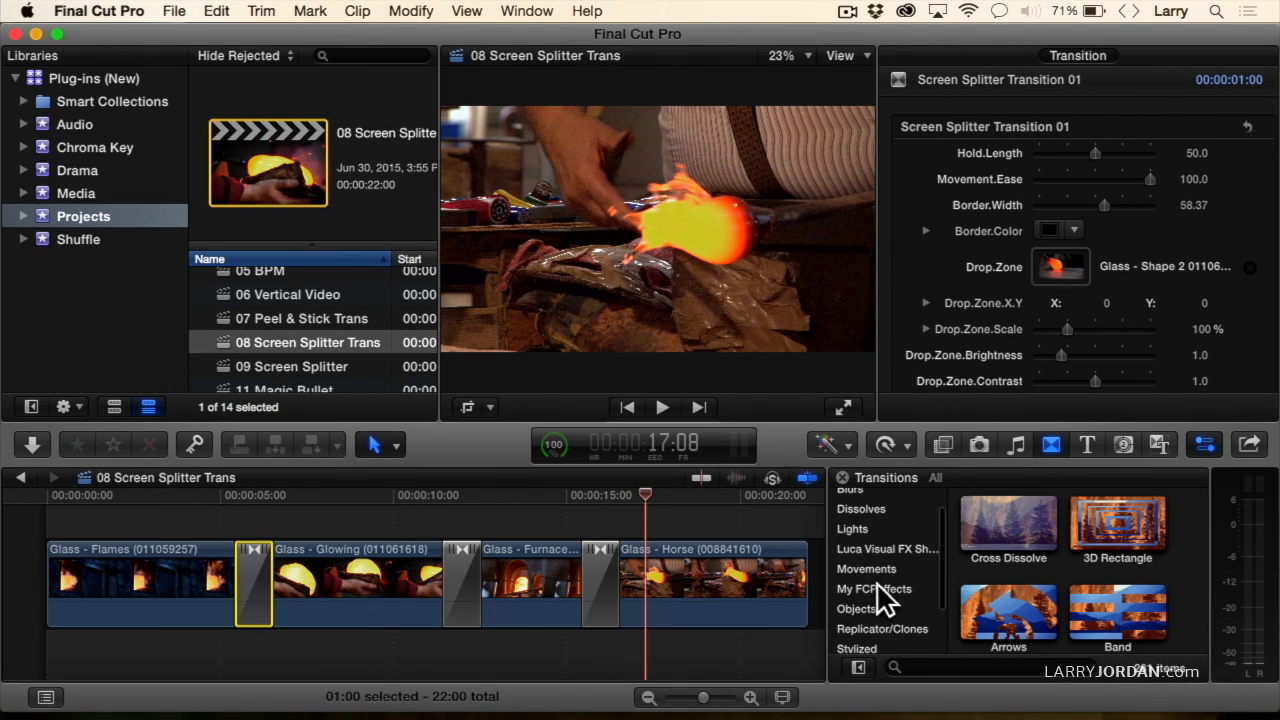
click(876, 589)
click(1046, 521)
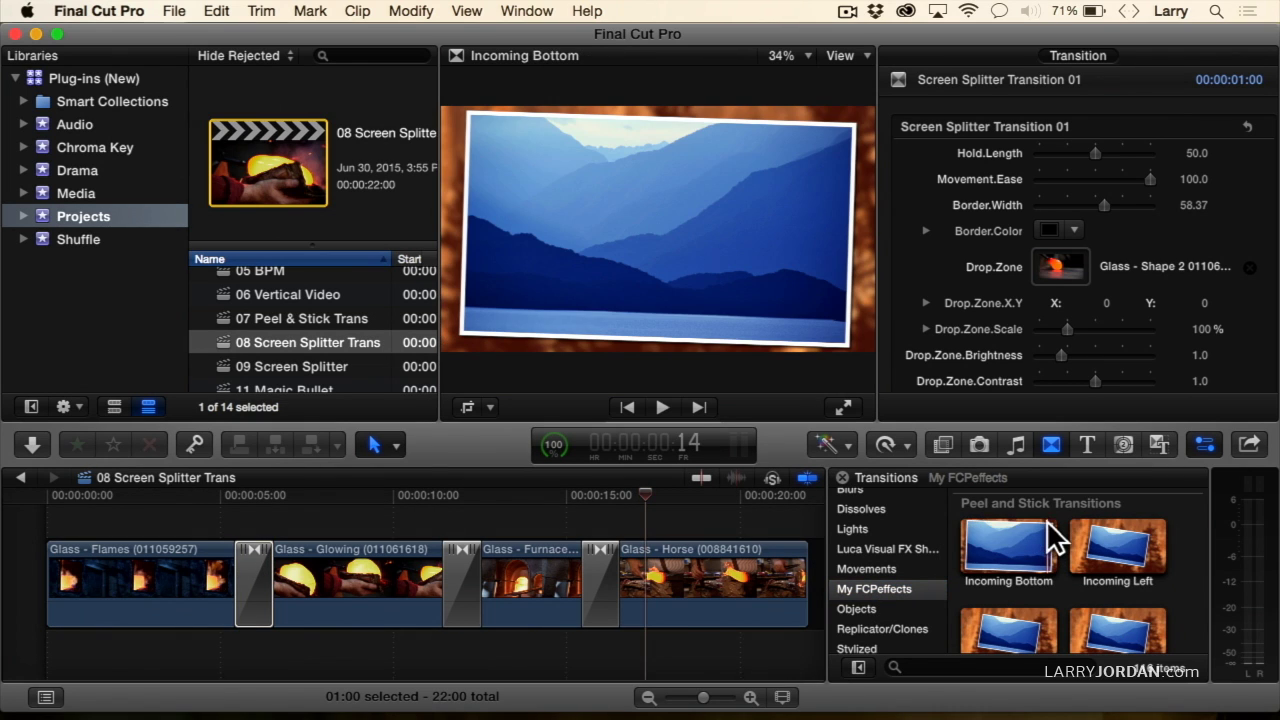
scroll(1046, 520, down, 5)
scroll(1046, 520, down, 2)
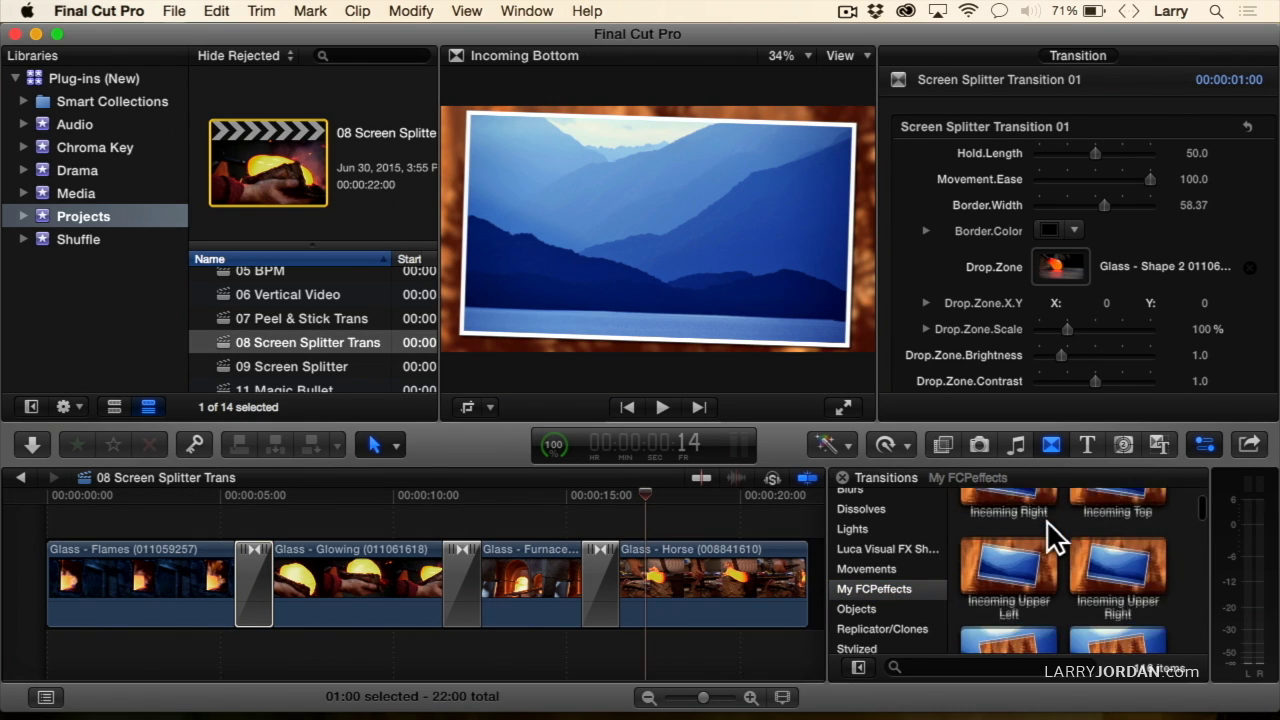
scroll(1046, 520, down, 2)
scroll(1046, 520, down, 2)
scroll(1046, 520, down, 2)
scroll(1046, 520, down, 2)
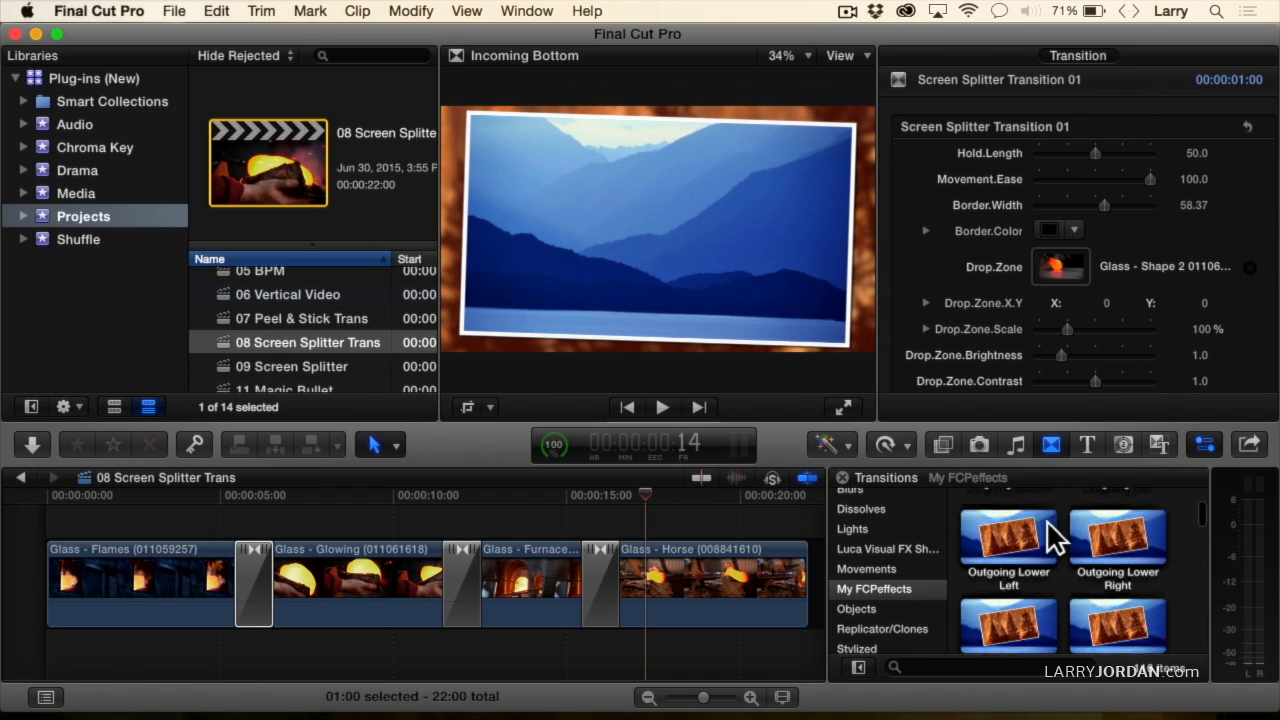
scroll(1046, 520, down, 2)
scroll(1046, 520, down, 2)
scroll(1046, 520, down, 2)
scroll(1046, 520, down, 2)
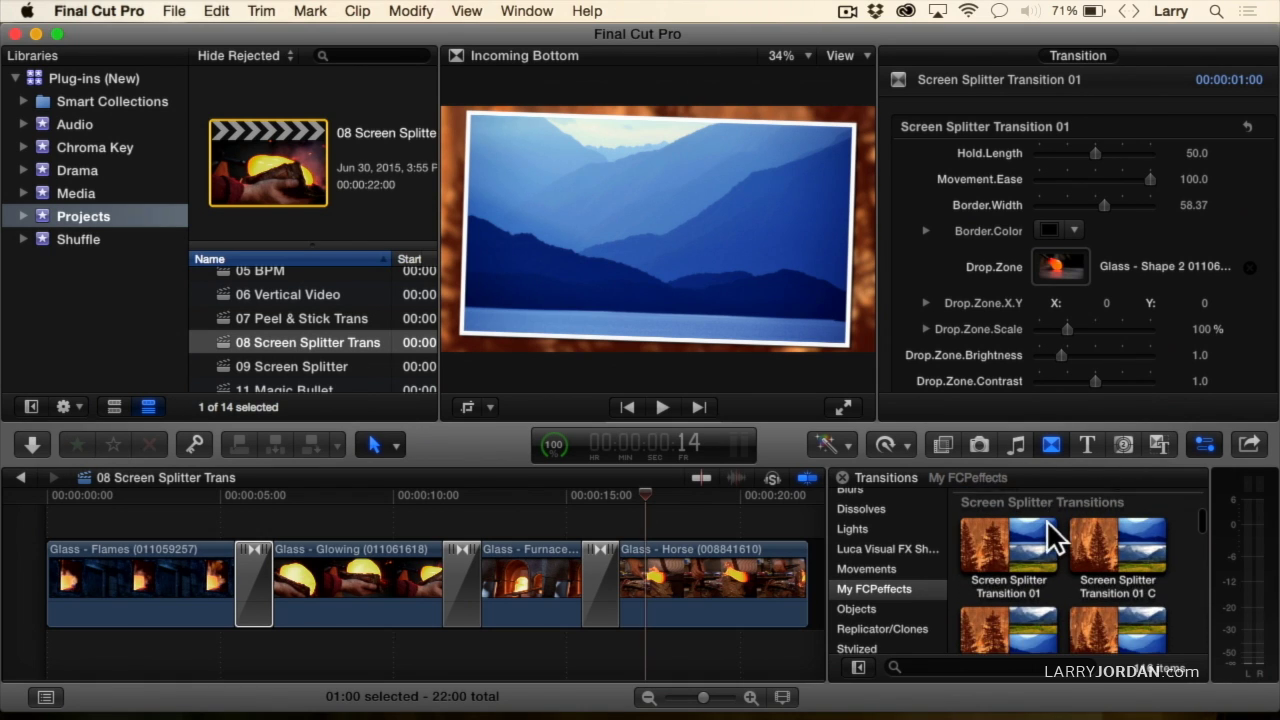
right_click(1046, 520)
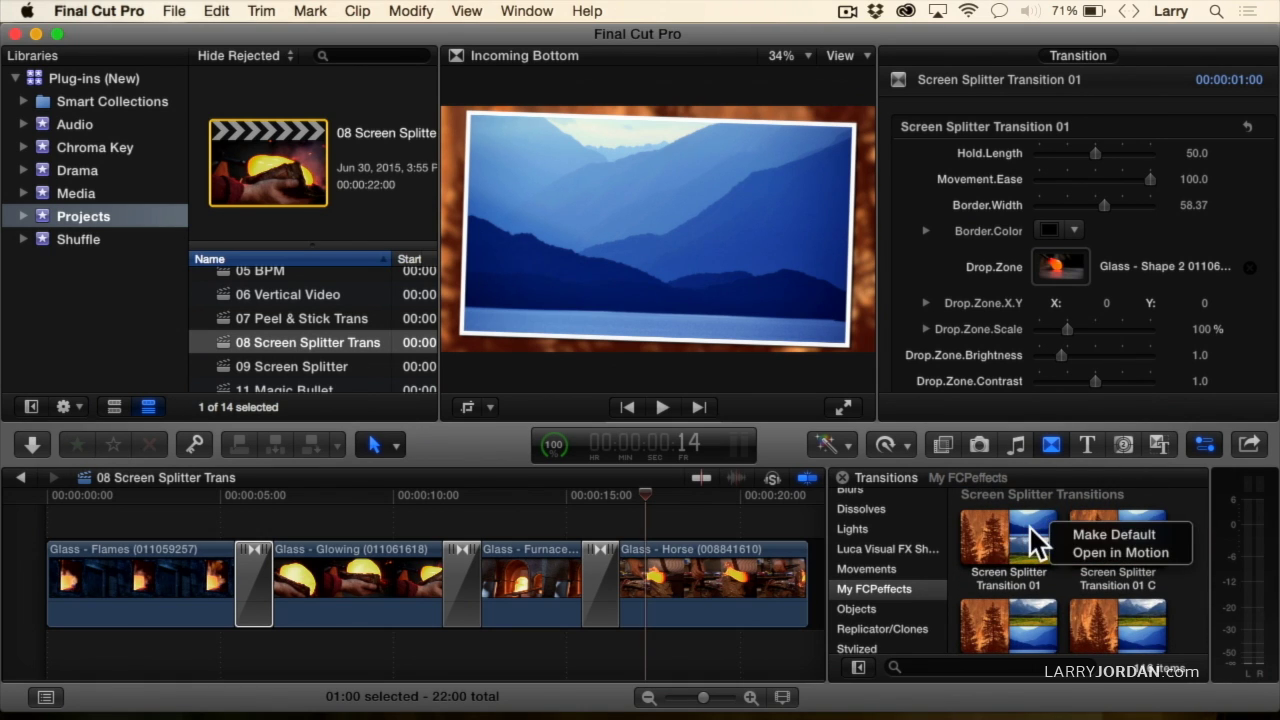
Browse the Movements transitions such as Page Curl, Pinwheel, Push and Puzzle.
click(1207, 565)
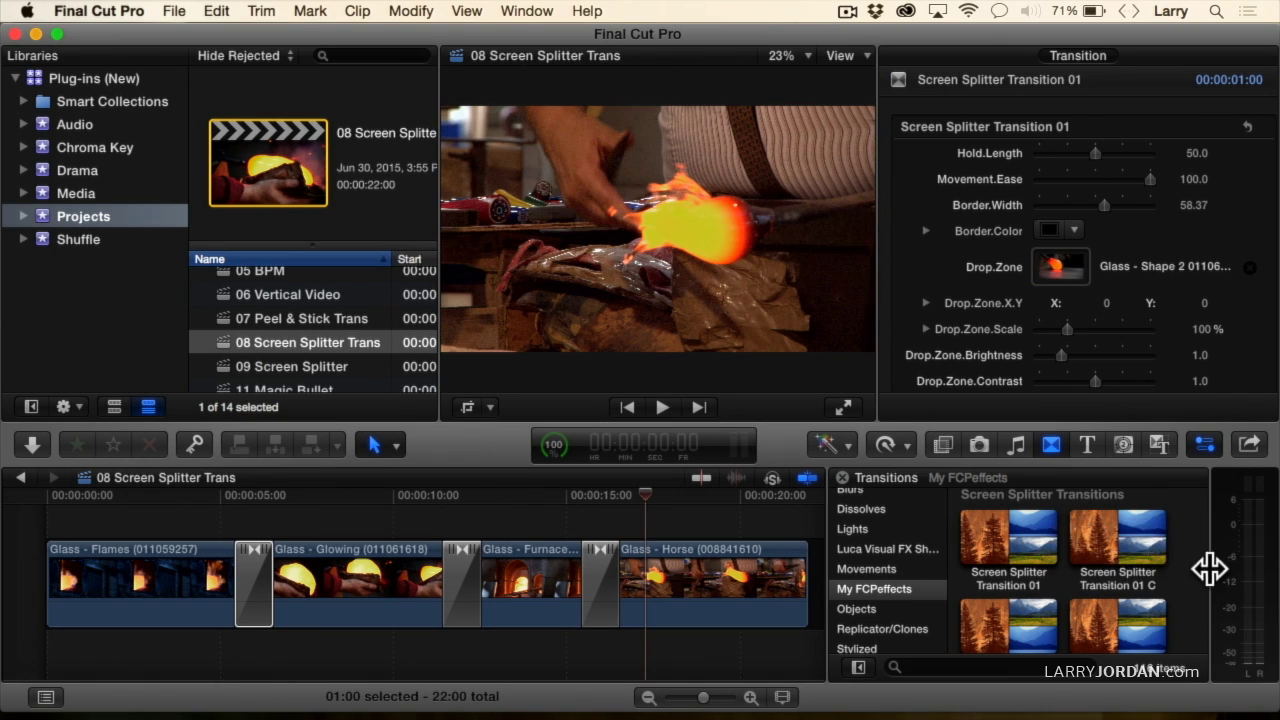
scroll(1202, 562, down, 2)
scroll(1202, 562, down, 2)
scroll(1202, 562, down, 2)
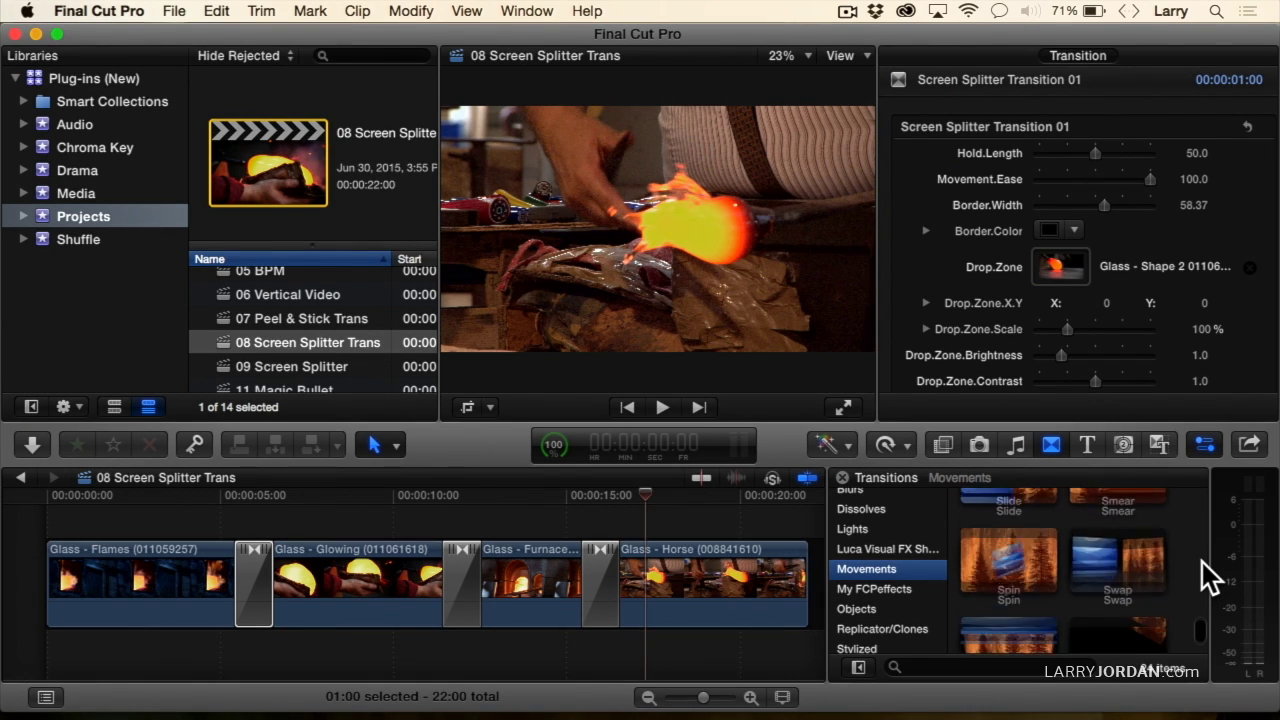
scroll(1202, 562, down, 2)
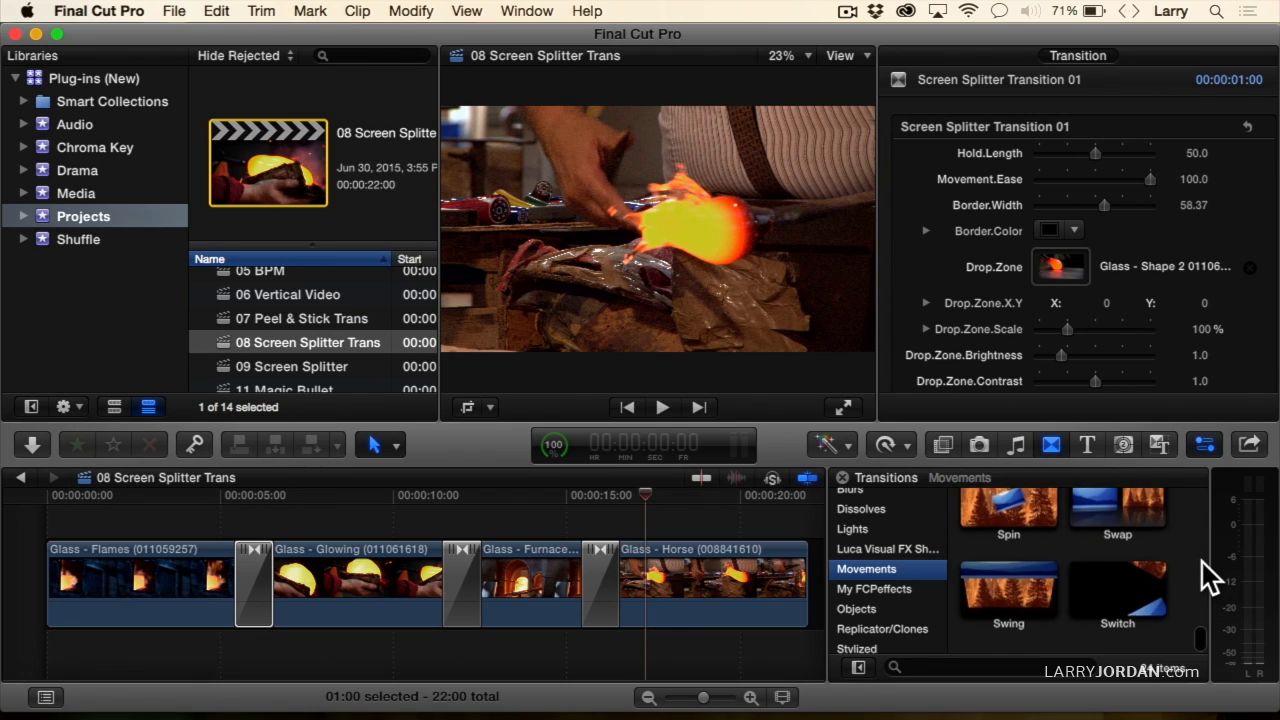
scroll(1202, 562, up, 1)
scroll(1202, 562, up, 2)
scroll(1202, 562, up, 3)
scroll(1202, 562, up, 3)
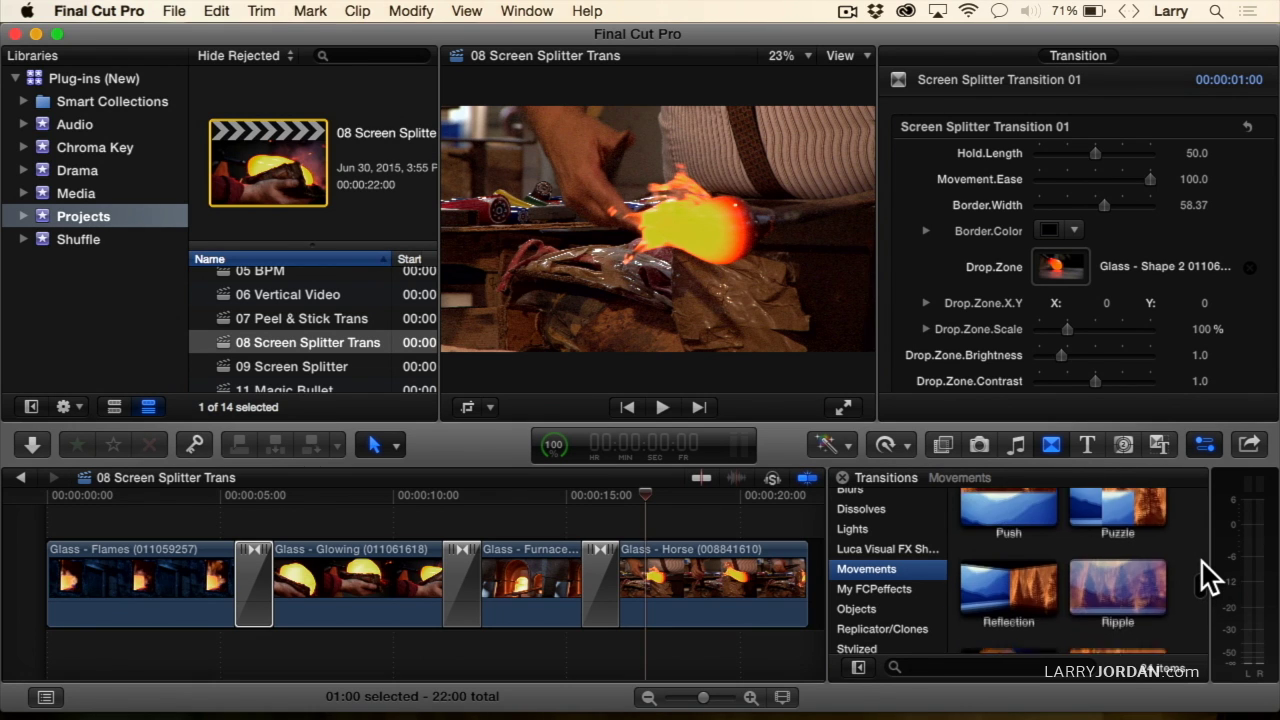
scroll(1202, 562, up, 2)
scroll(1202, 562, up, 1)
scroll(1202, 562, up, 1)
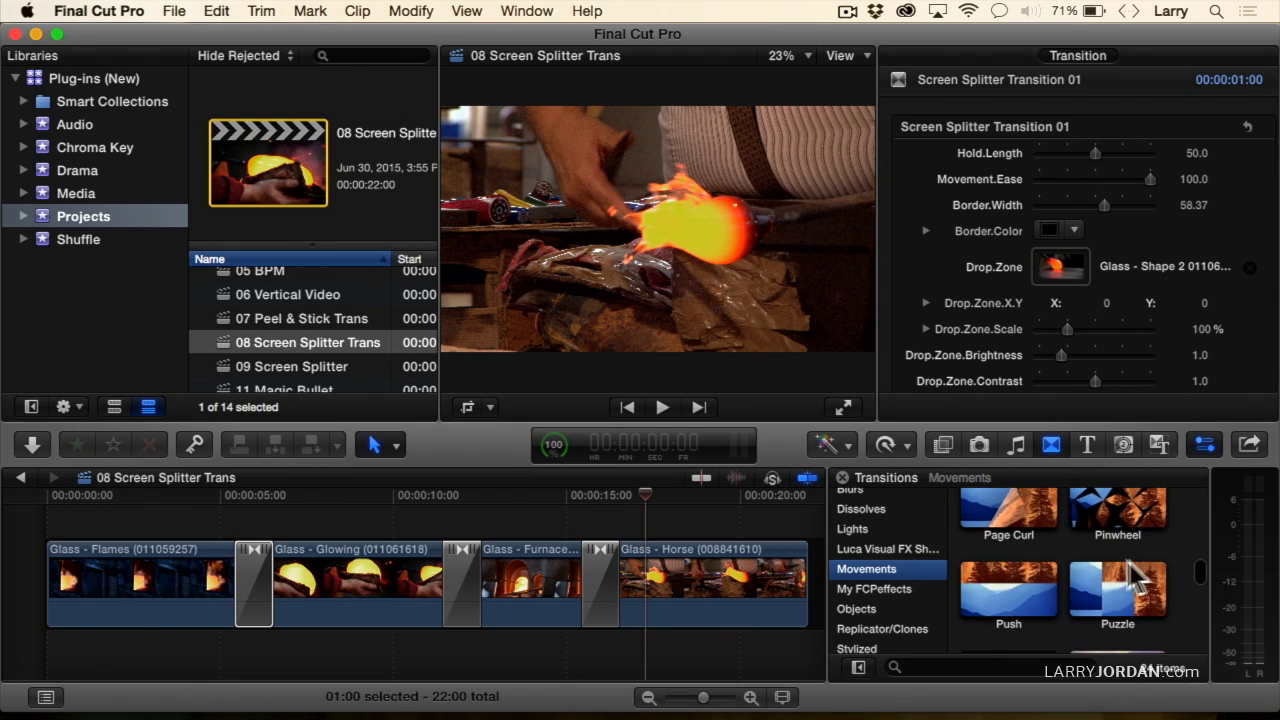
Select the first transition and park the playhead on its And Then... split-screen frame.
click(250, 560)
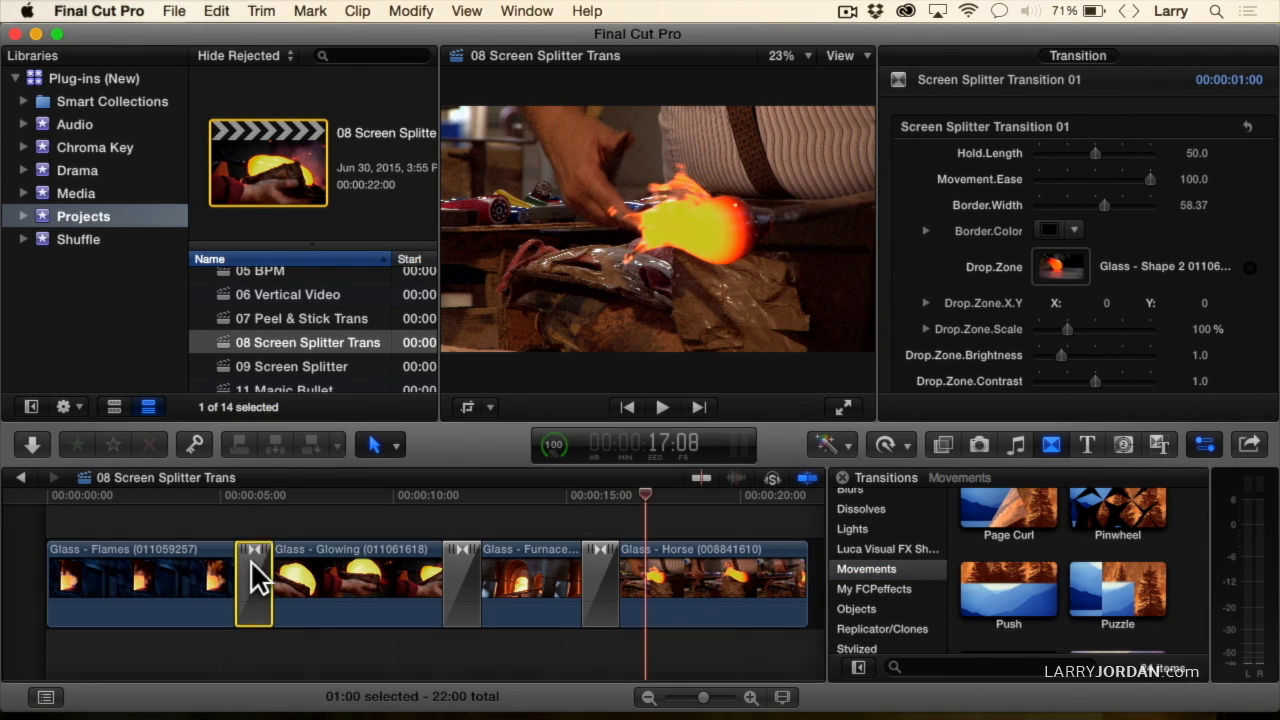
click(256, 495)
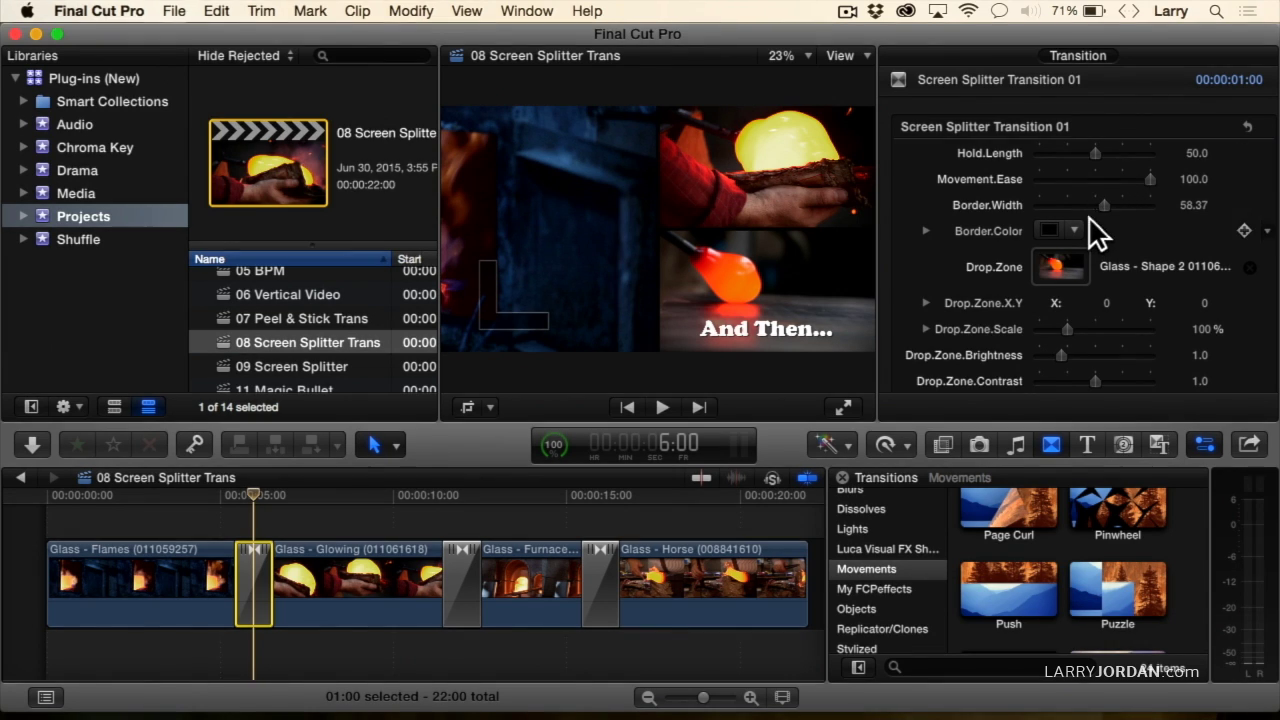
scroll(934, 271, down, 3)
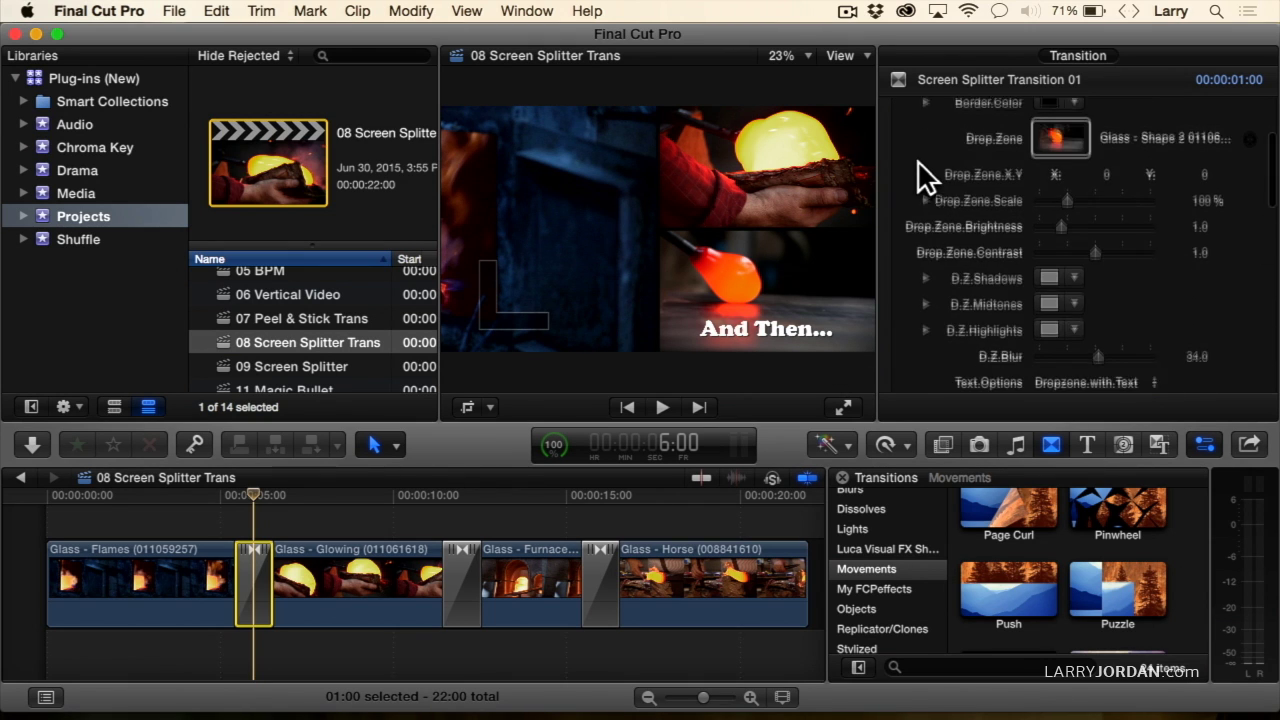
scroll(917, 160, down, 3)
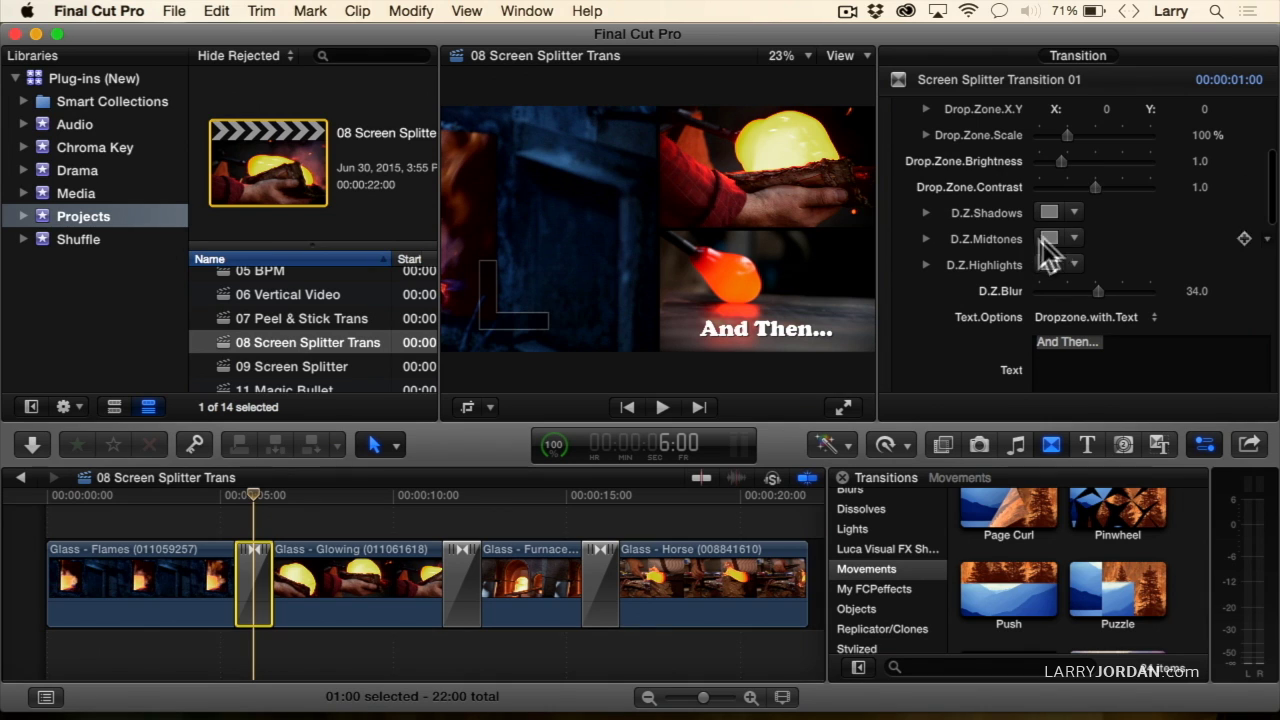
scroll(929, 300, down, 2)
scroll(931, 292, down, 2)
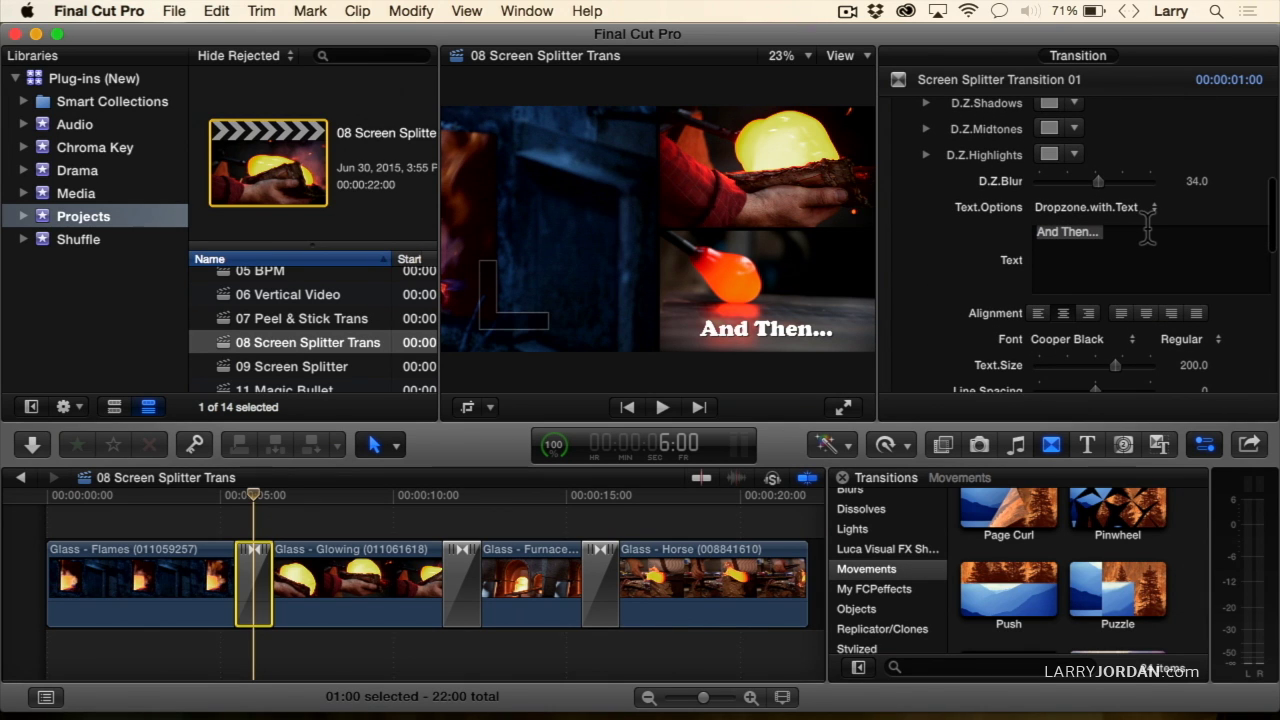
Scroll through the transition's remaining Inspector settings, then open 09 Screen Splitter.
scroll(965, 290, down, 5)
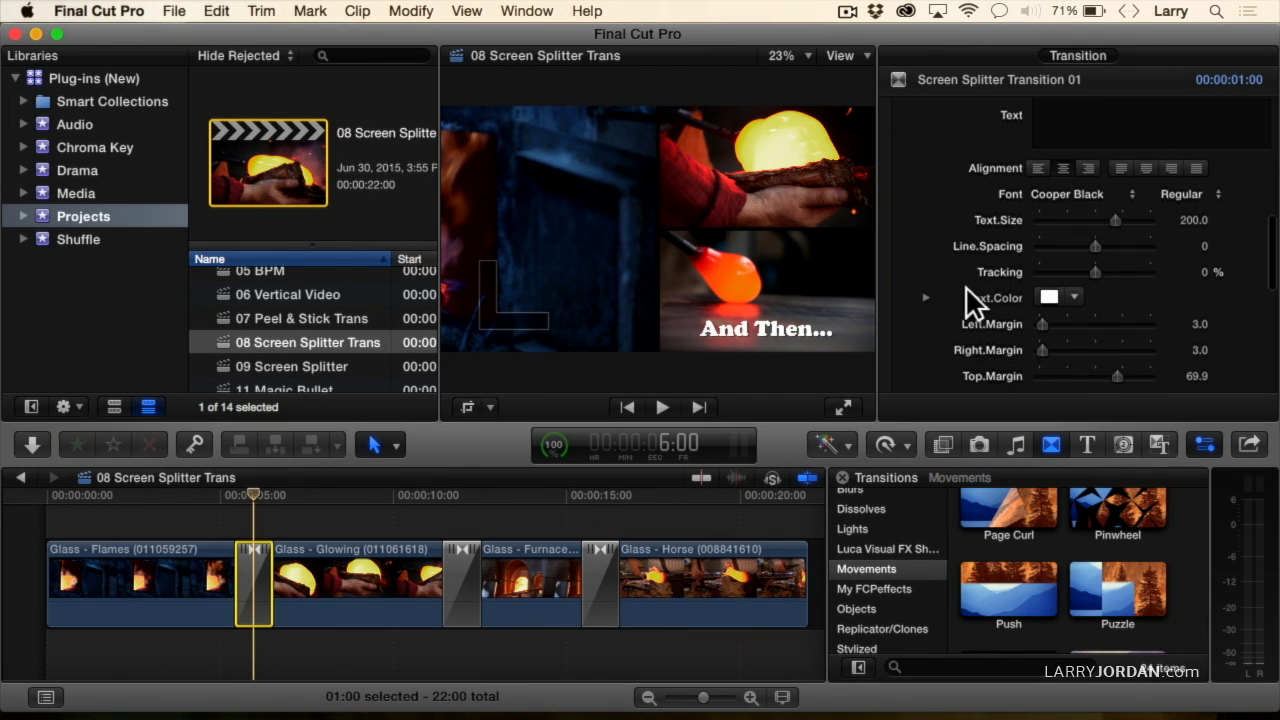
scroll(965, 290, down, 2)
scroll(965, 290, down, 3)
scroll(966, 287, down, 2)
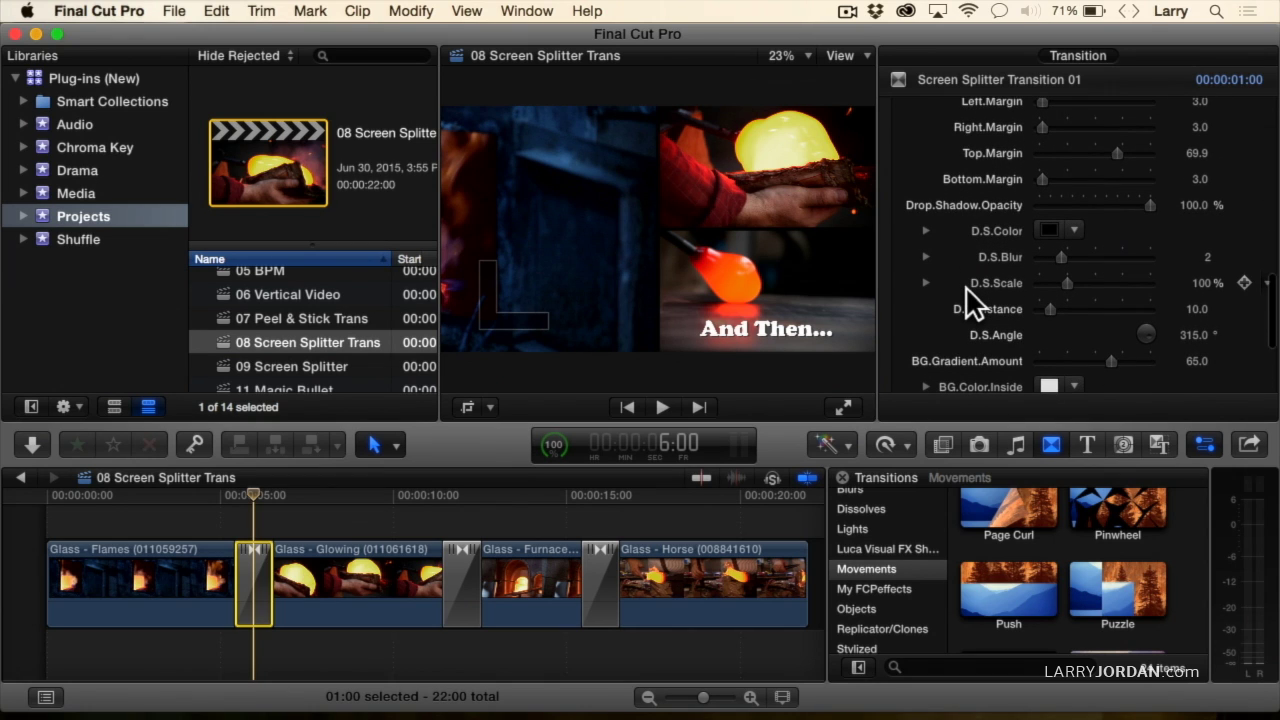
scroll(965, 286, down, 1)
scroll(965, 286, down, 1)
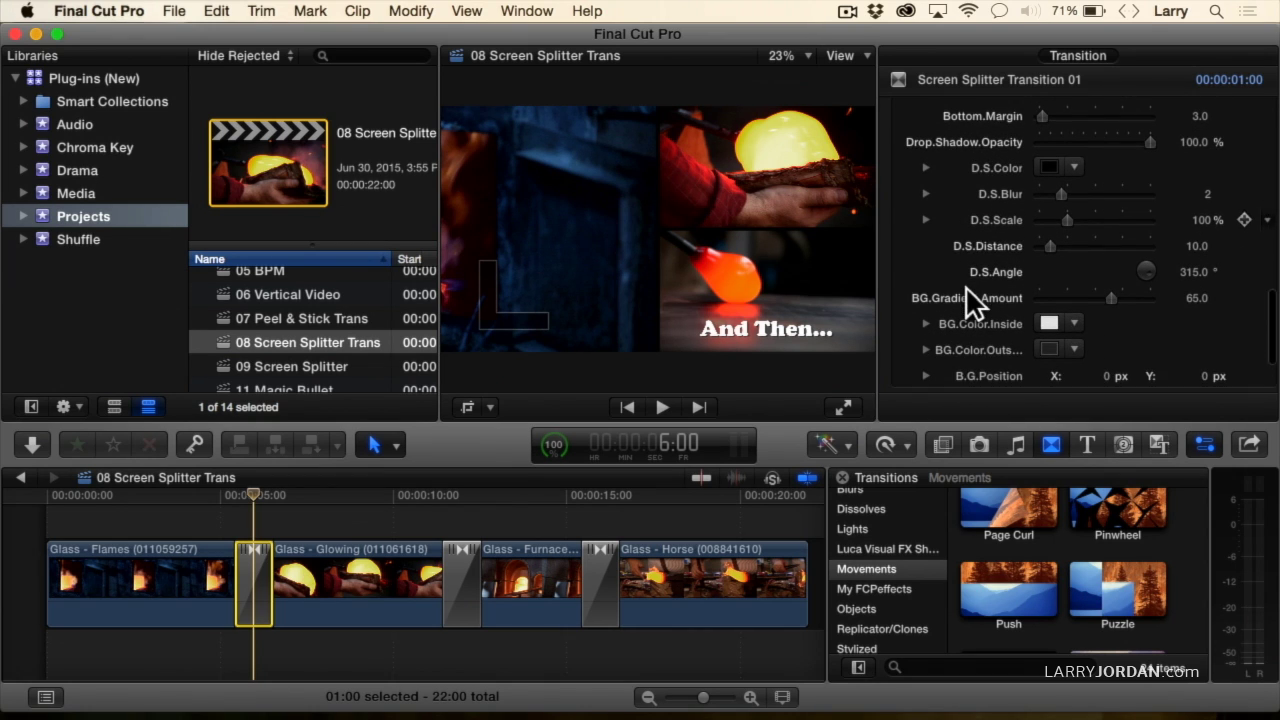
scroll(965, 286, down, 1)
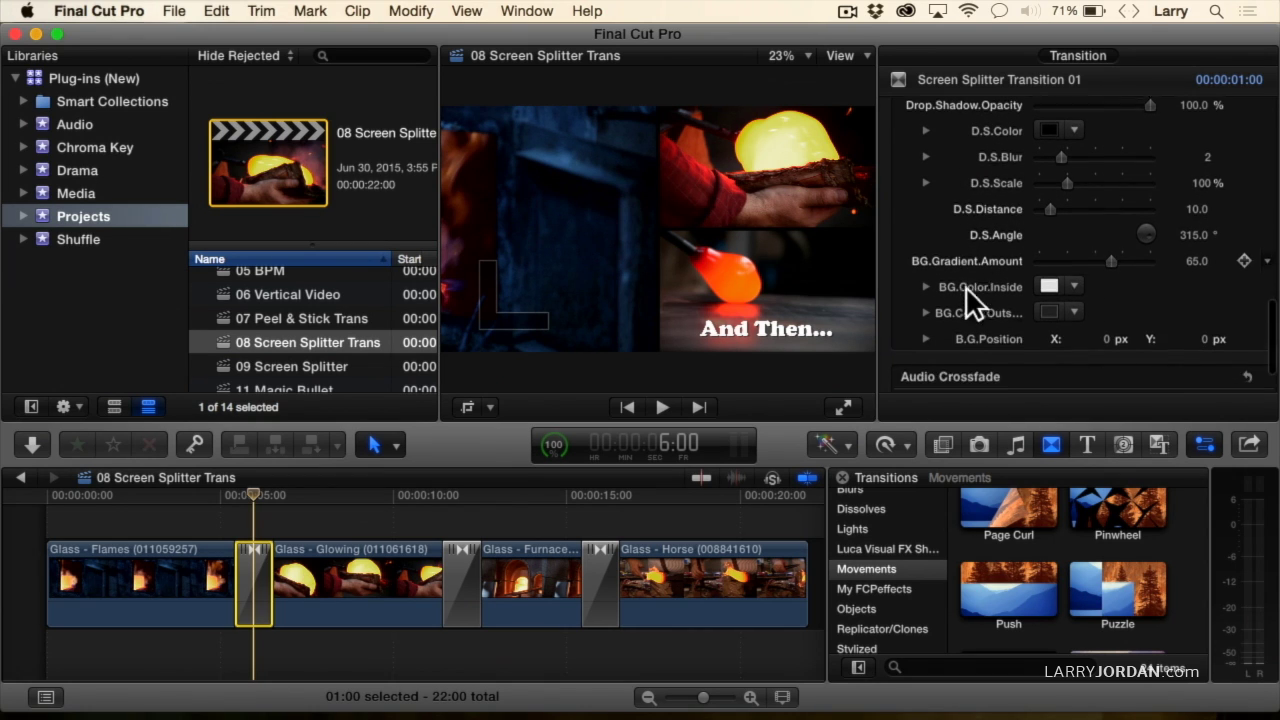
scroll(965, 286, down, 1)
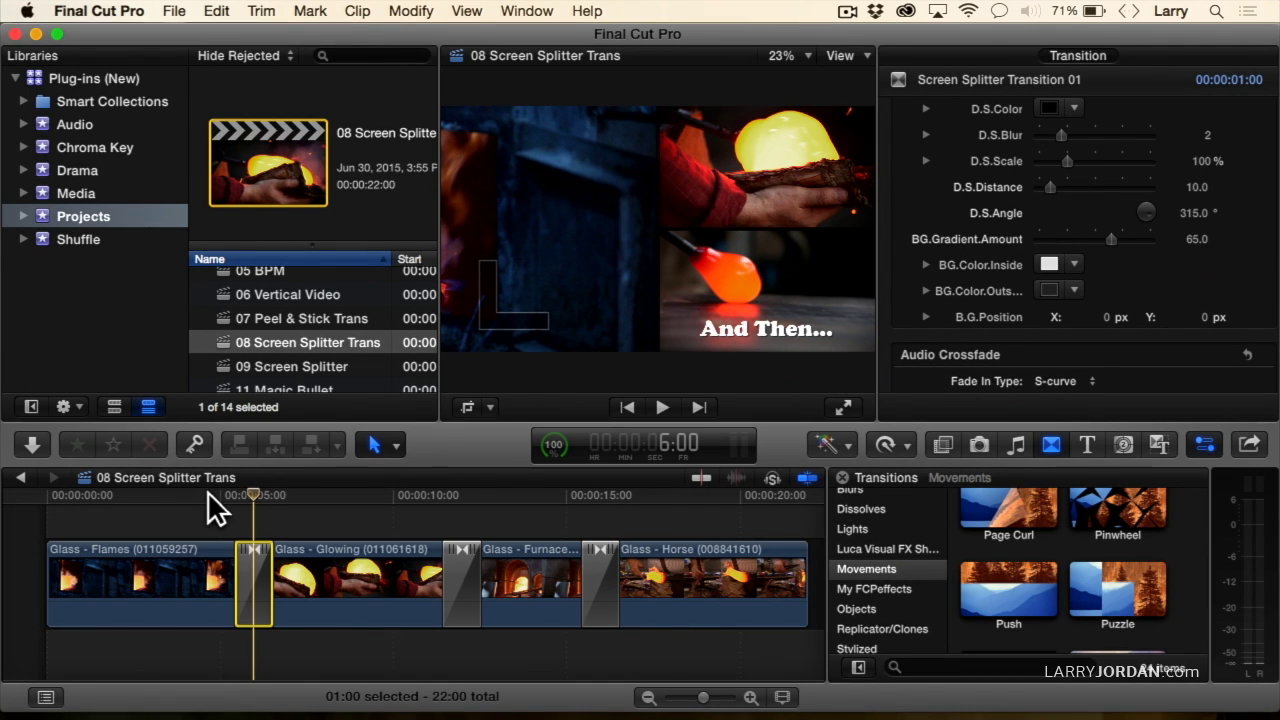
double_click(318, 367)
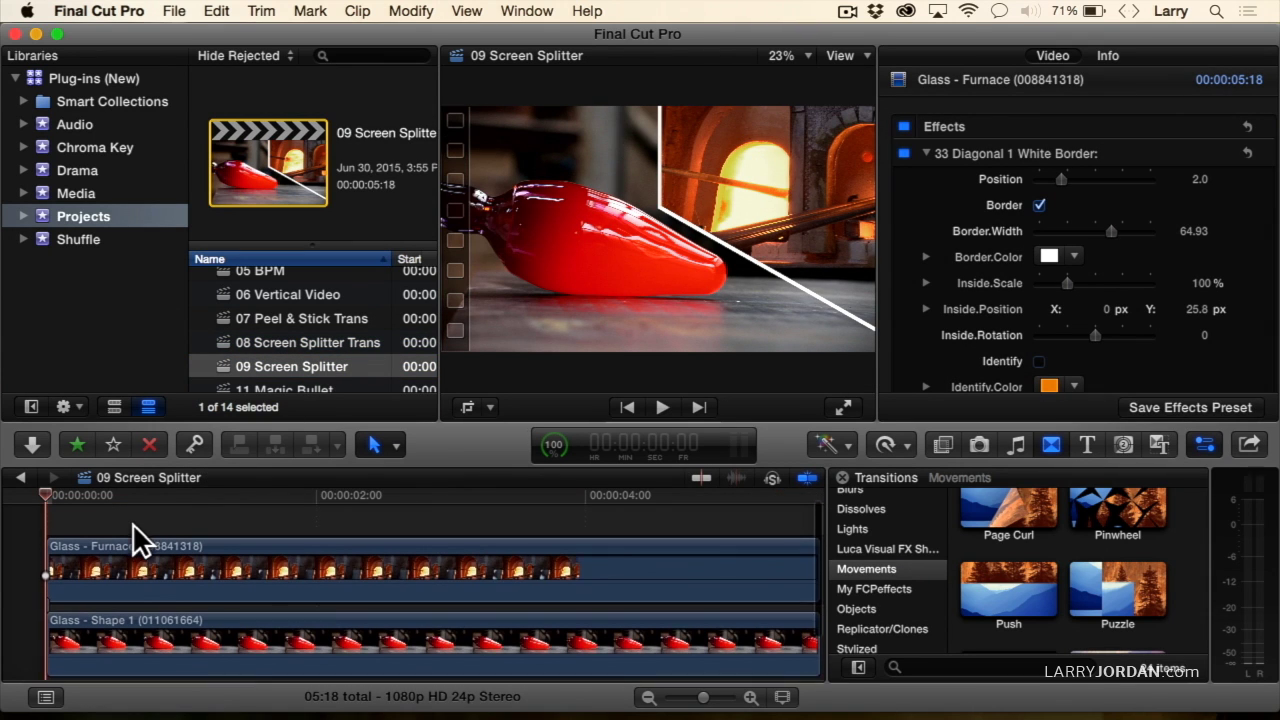
Play the diagonal white-border split, replay from the start, and select Glass - Furnace.
key(space)
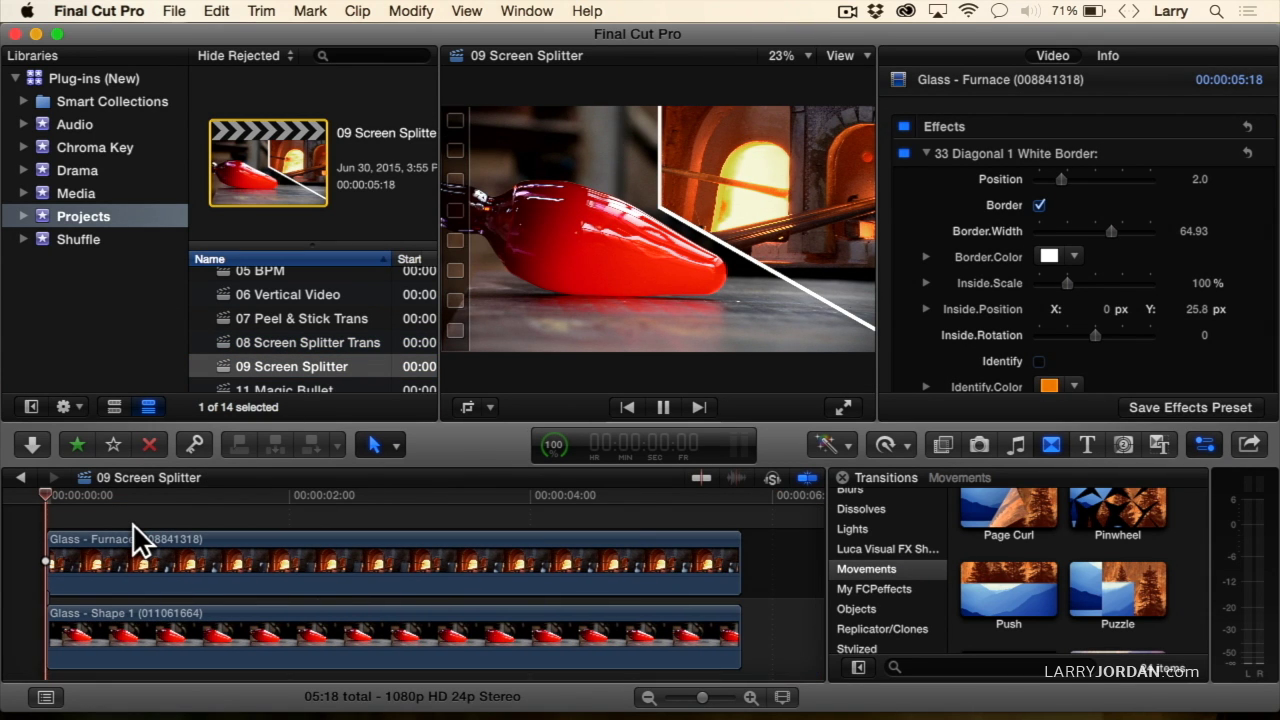
key(space)
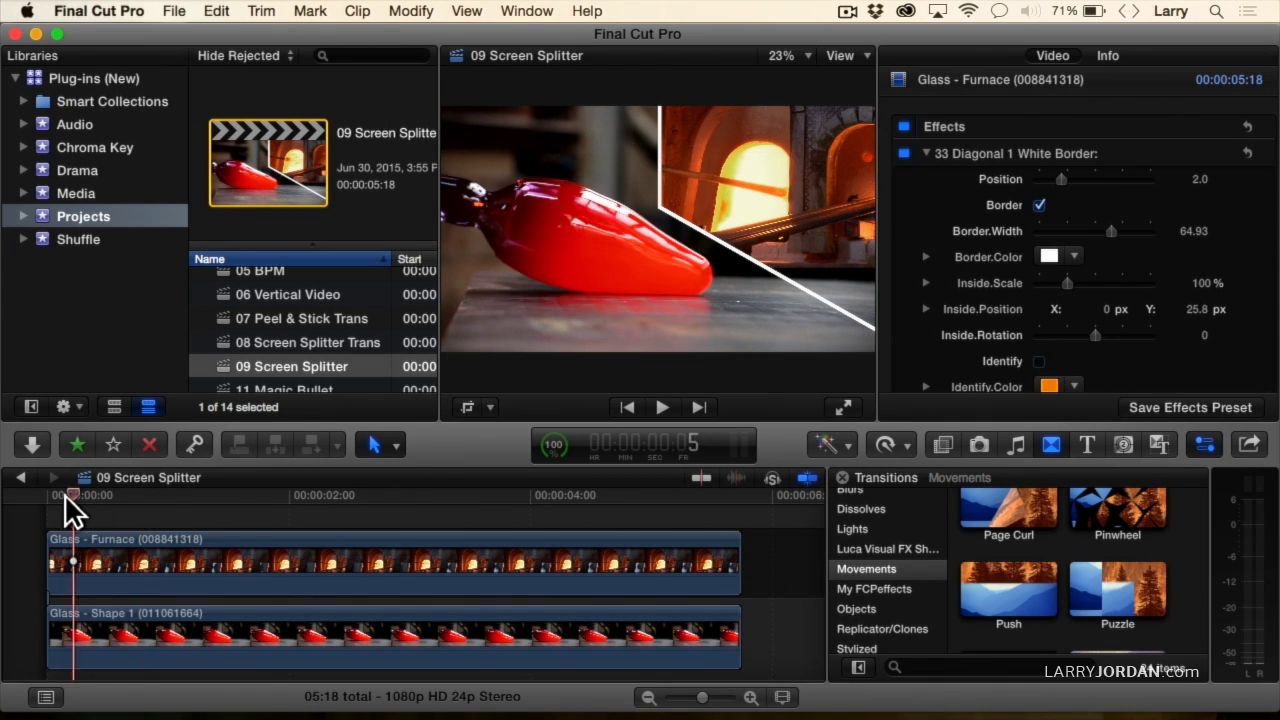
drag(64, 494, 51, 496)
key(space)
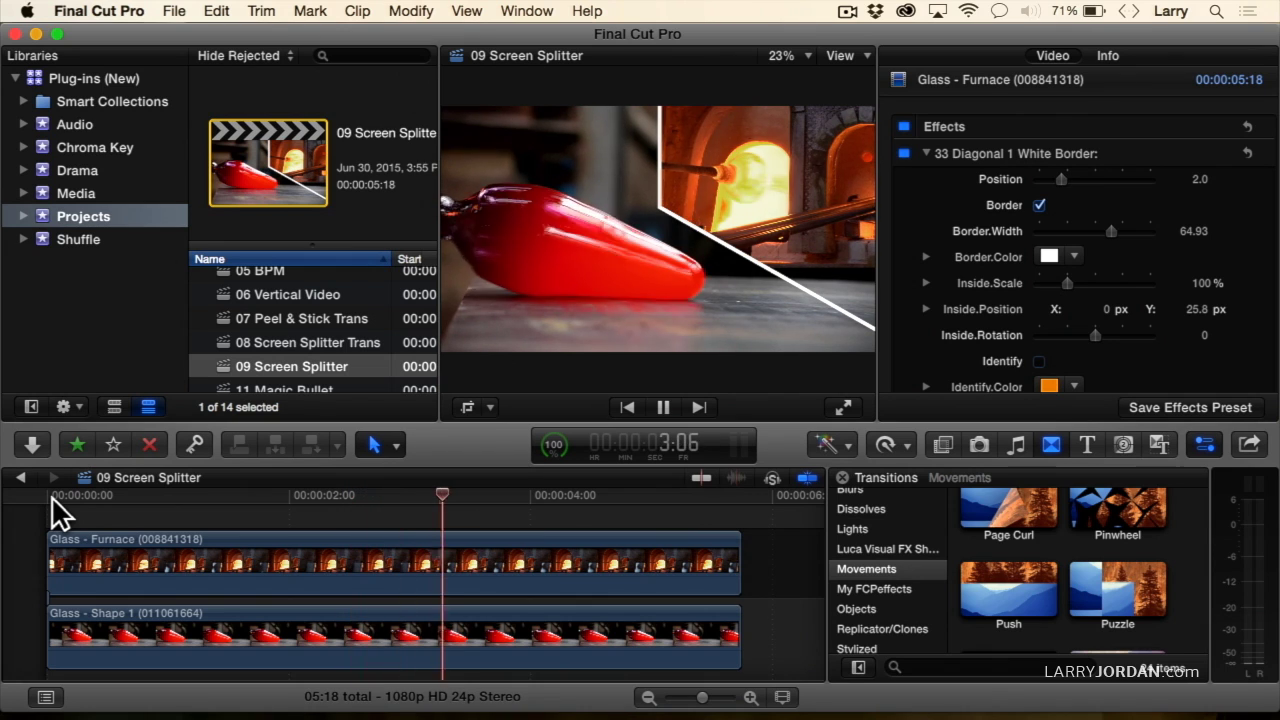
key(space)
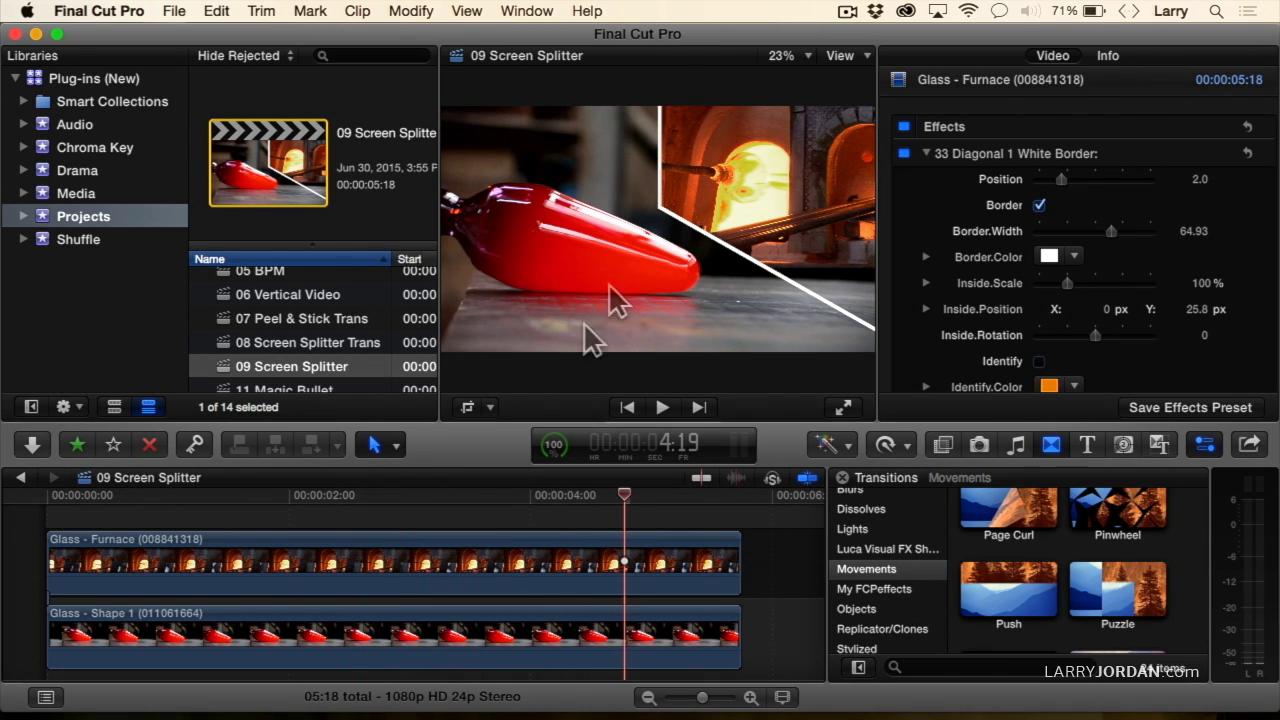
click(418, 564)
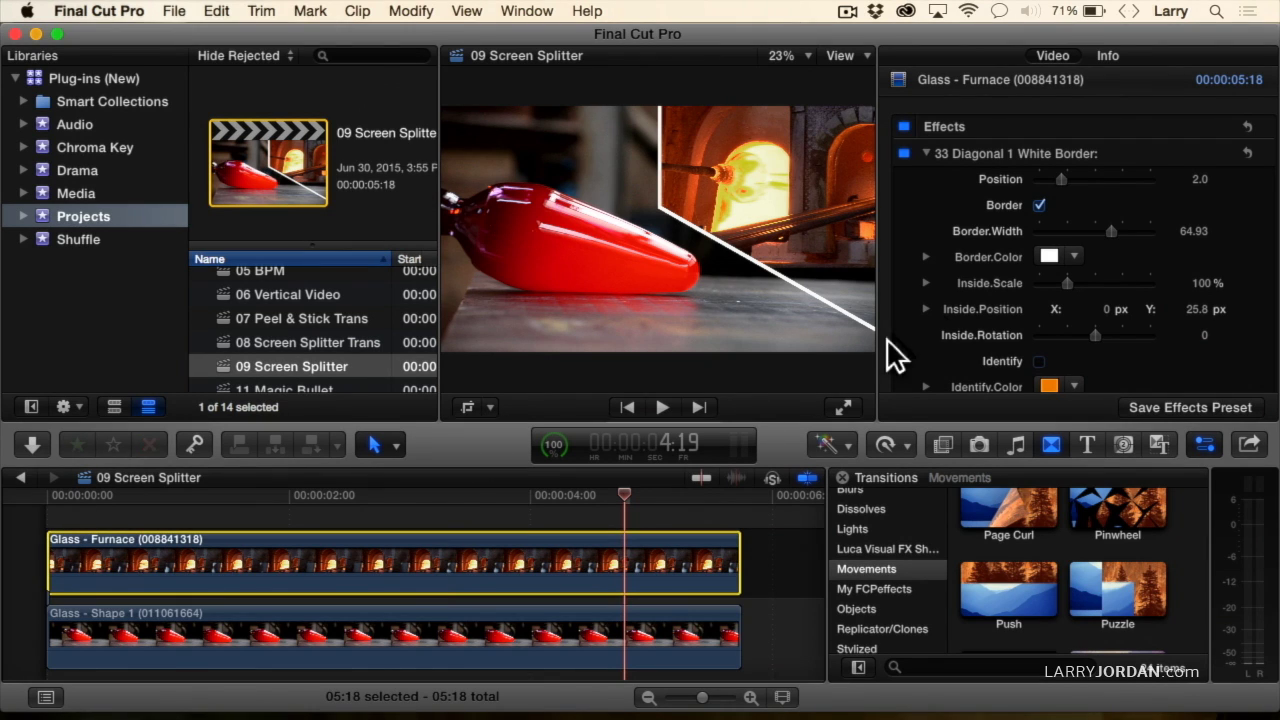
mouse_move(1110, 232)
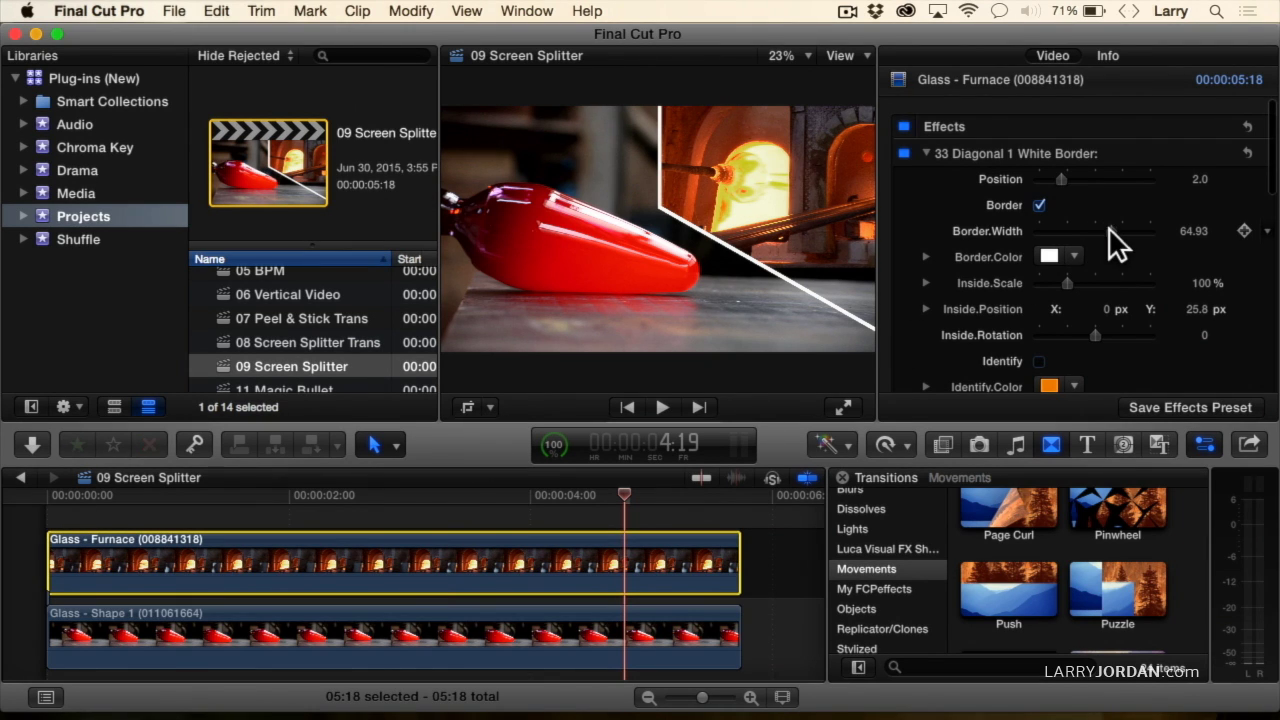
Set the furnace clip's diagonal border to about 78.57 and position 2.19, border on.
drag(1106, 229, 1123, 230)
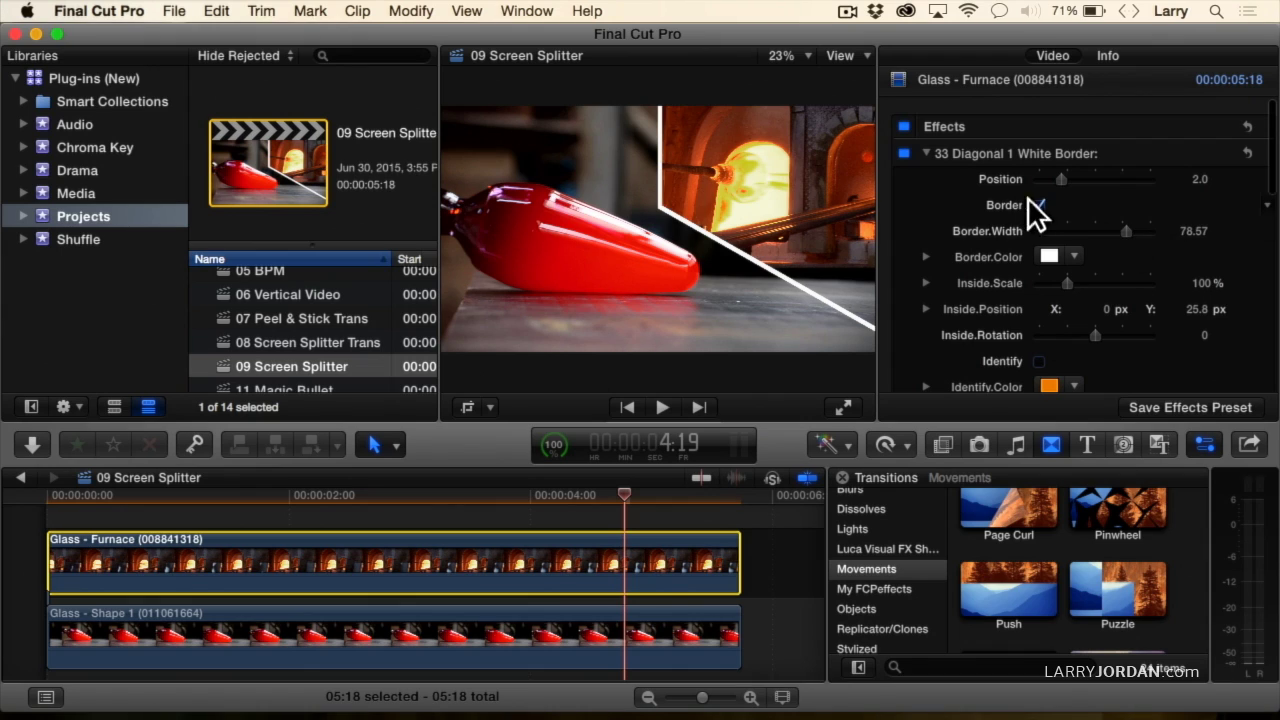
click(1039, 205)
click(1039, 205)
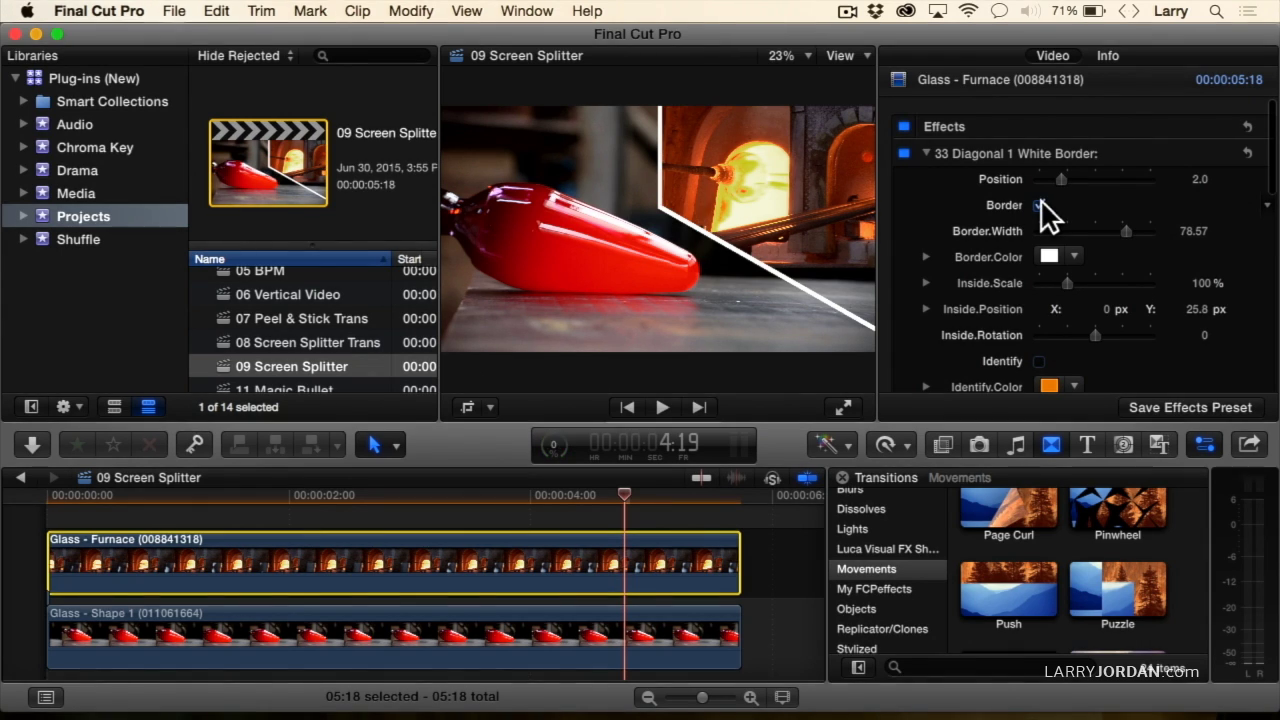
mouse_move(1062, 180)
mouse_down()
mouse_move(1079, 180)
mouse_move(1066, 191)
mouse_up()
scroll(944, 276, down, 3)
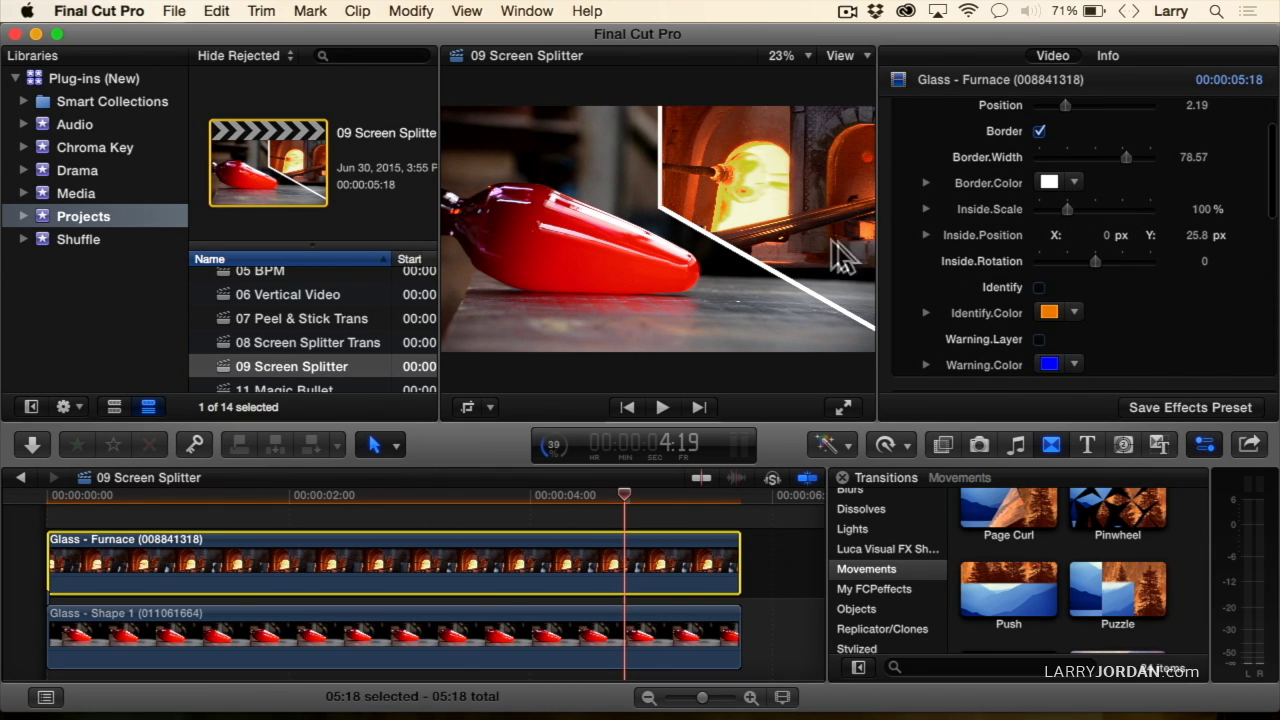
scroll(997, 230, down, 4)
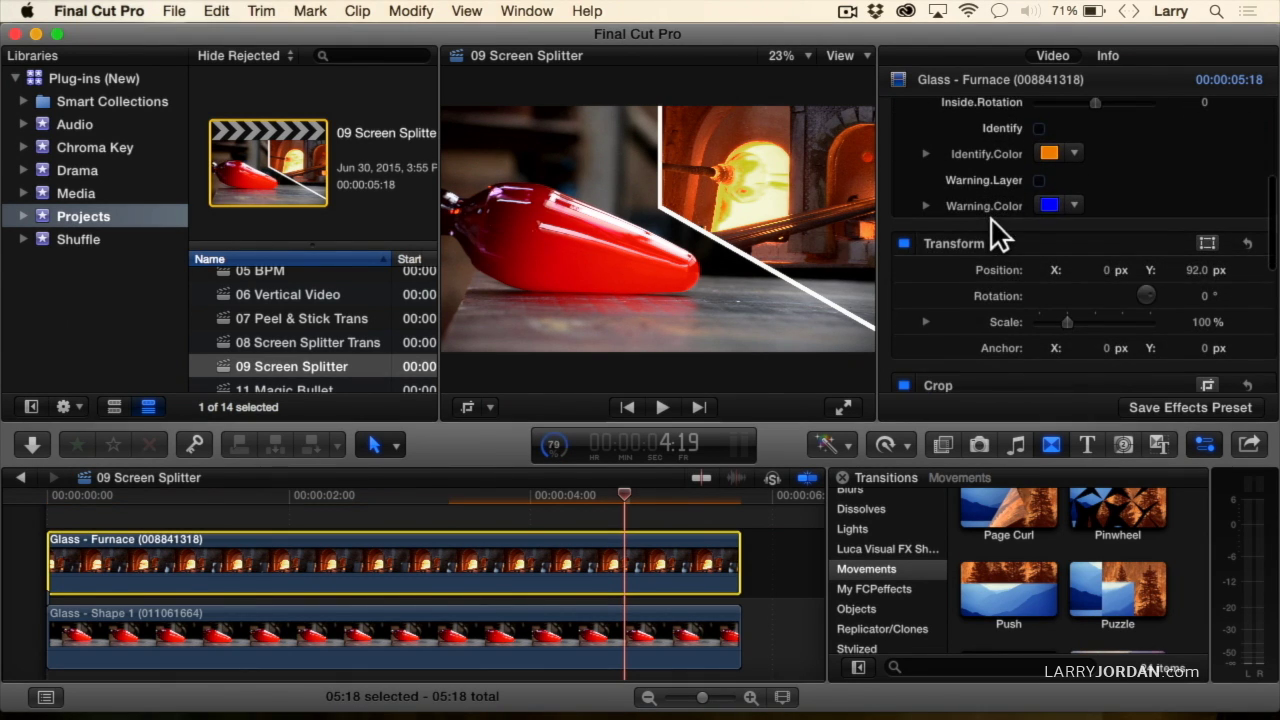
scroll(998, 236, up, 5)
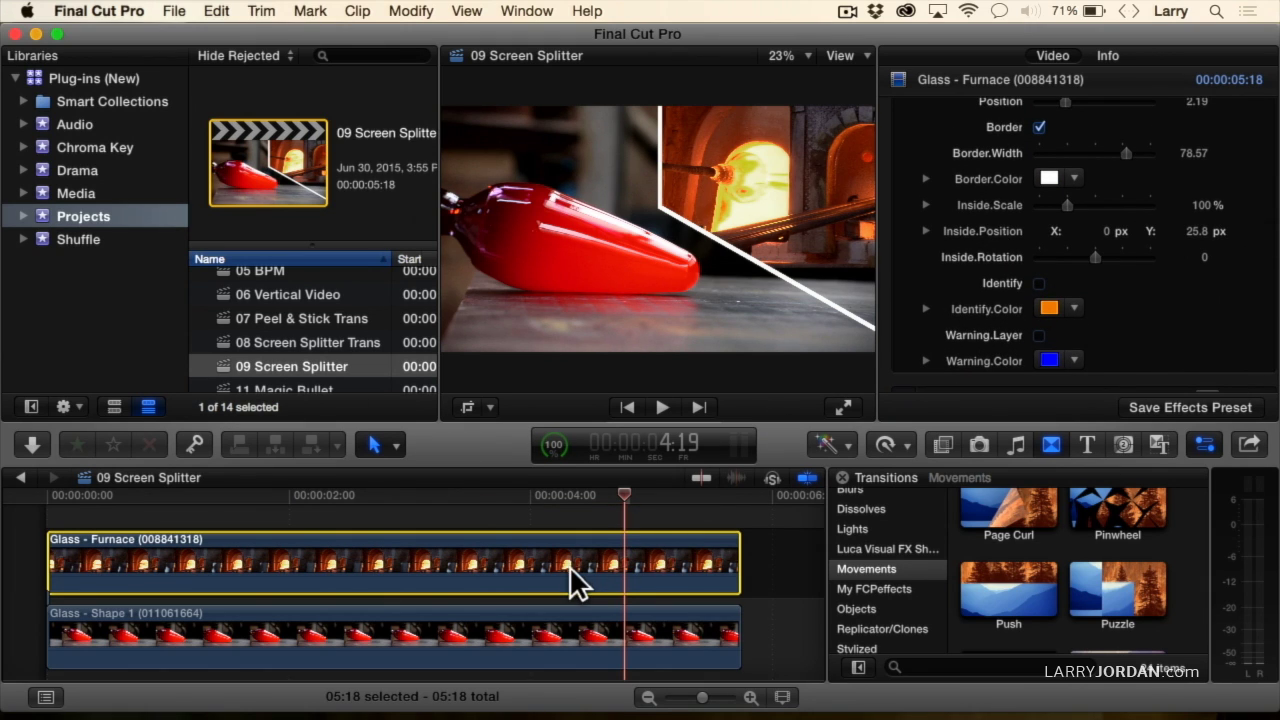
Switch to the video effects and scroll My FCPeffects toward the Screen Splitter 2 presets.
click(1037, 502)
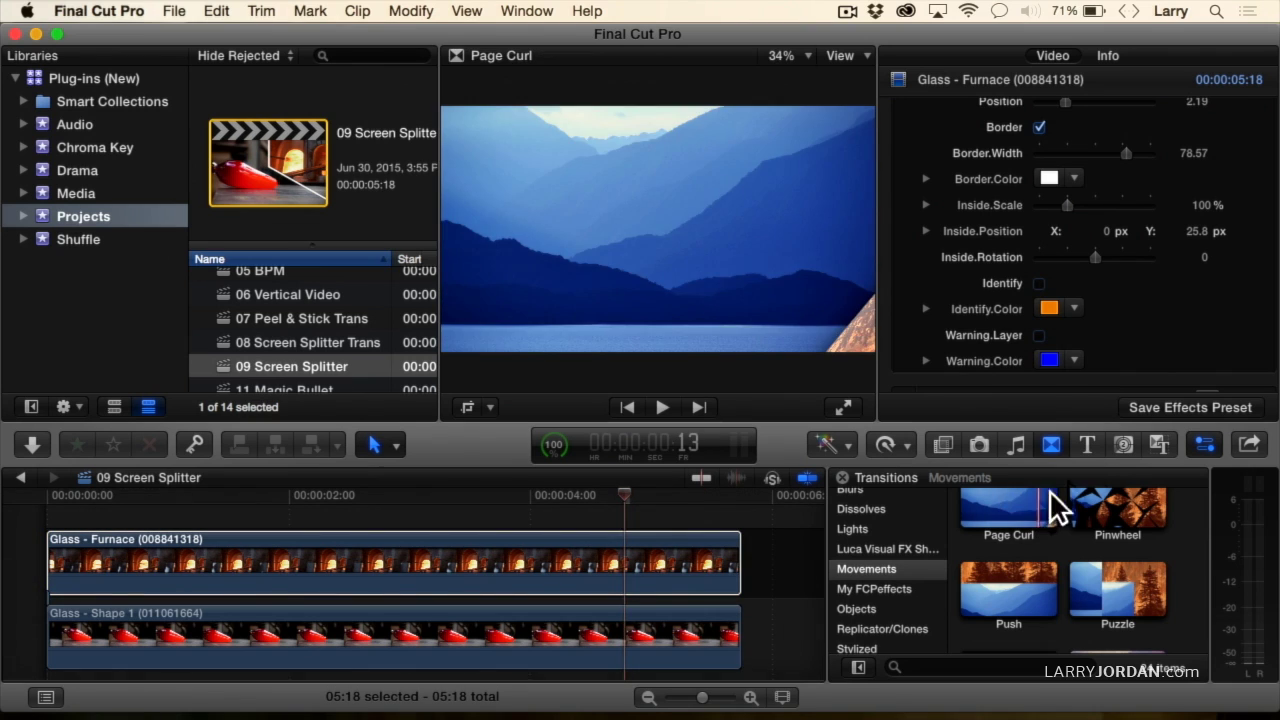
click(944, 445)
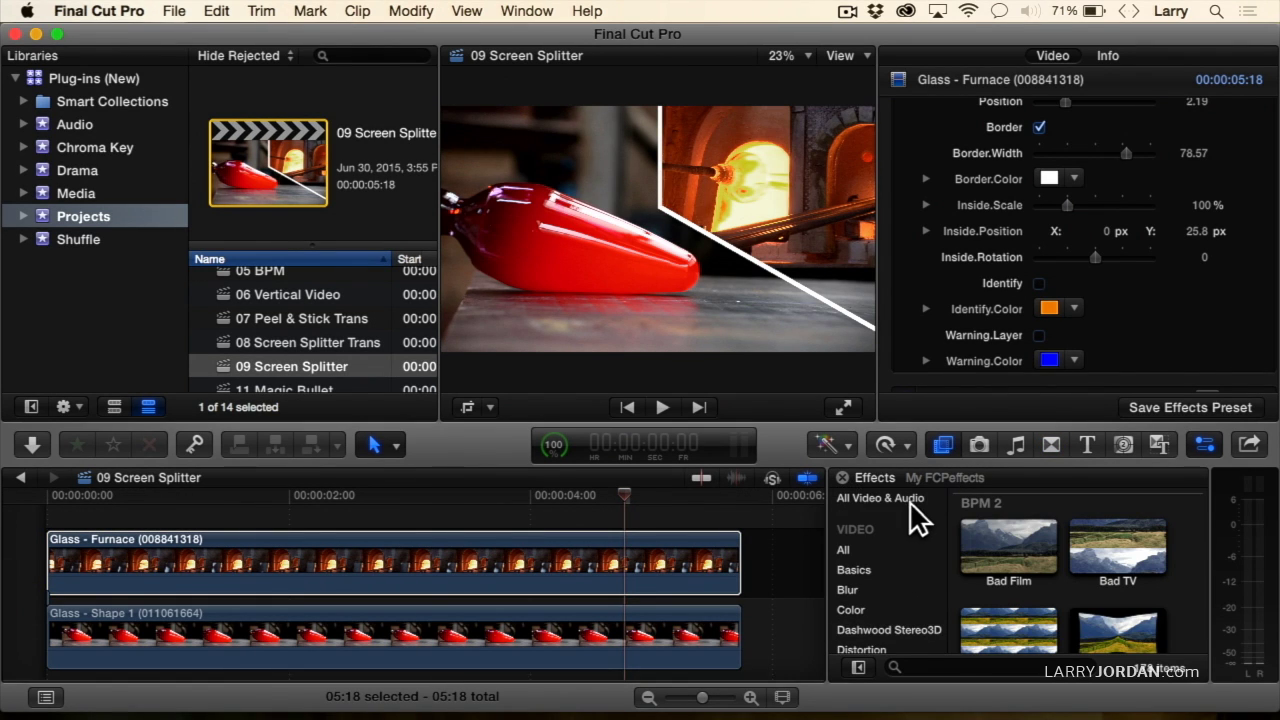
scroll(918, 520, down, 2)
scroll(971, 565, down, 3)
scroll(970, 556, down, 2)
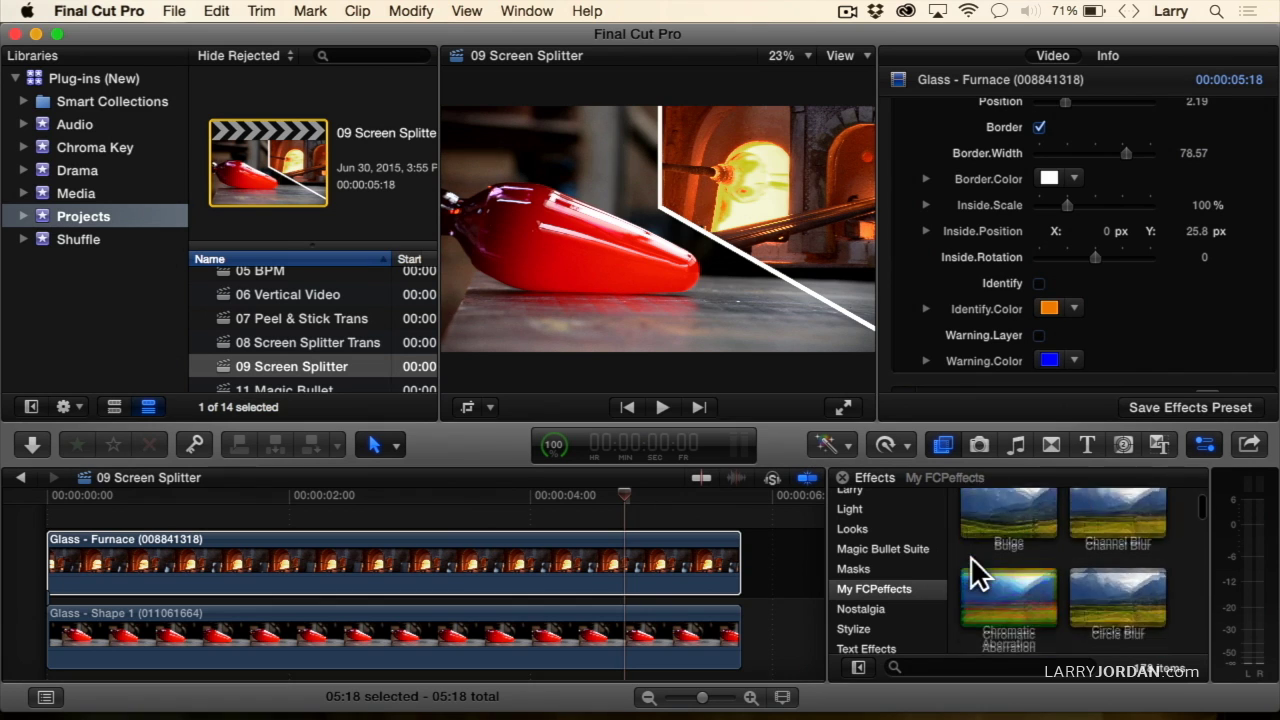
scroll(970, 556, down, 2)
scroll(970, 556, down, 2)
scroll(970, 556, down, 2)
scroll(970, 556, down, 3)
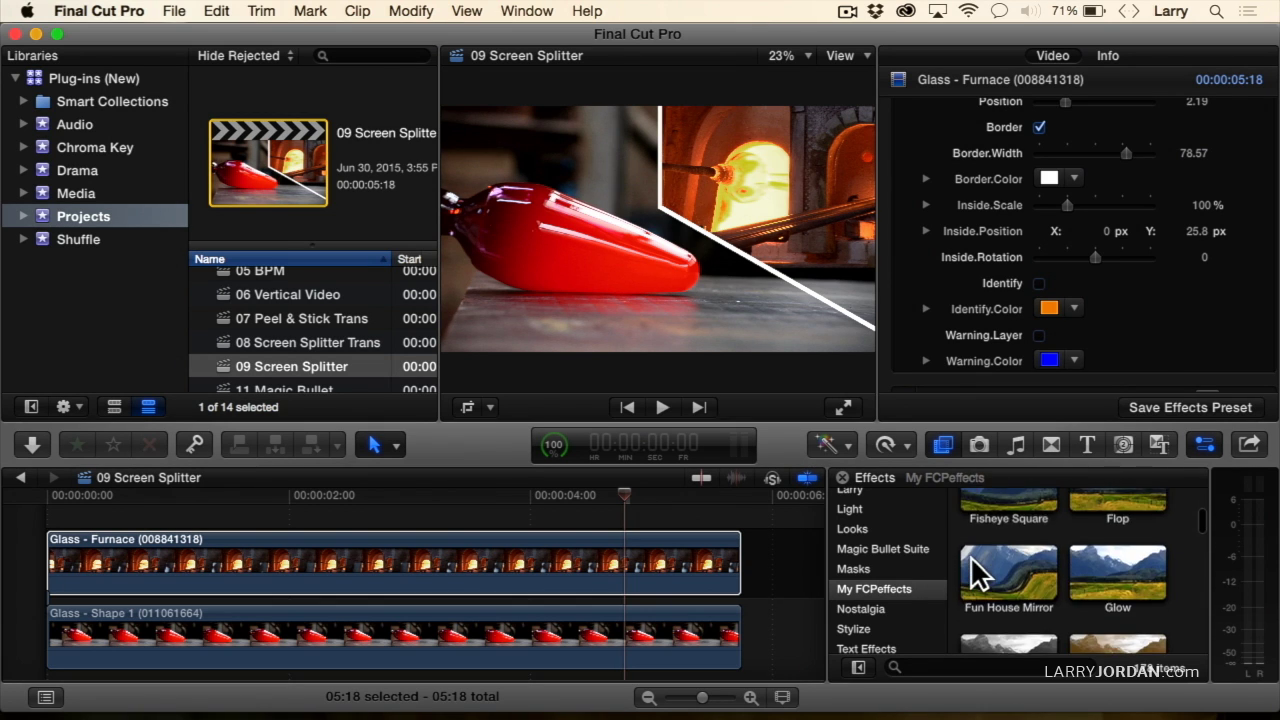
scroll(970, 556, down, 2)
scroll(970, 556, down, 2)
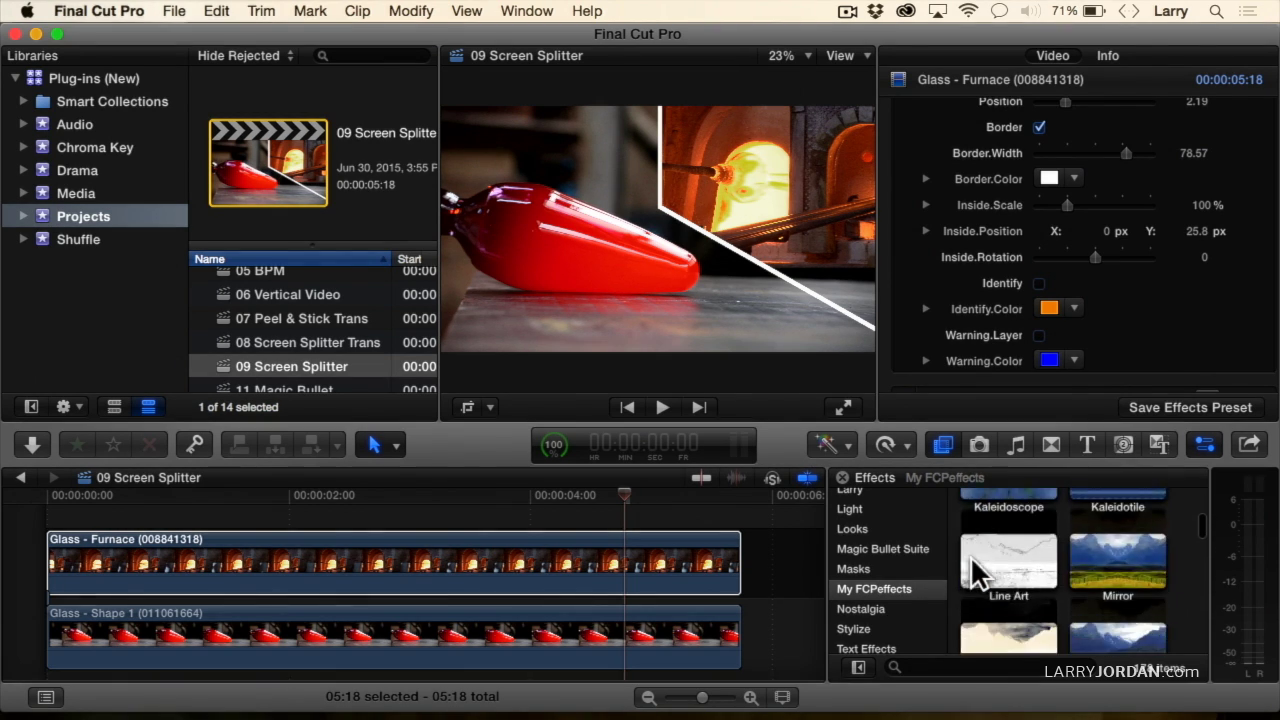
scroll(970, 556, down, 2)
scroll(970, 556, down, 2)
scroll(970, 556, down, 1)
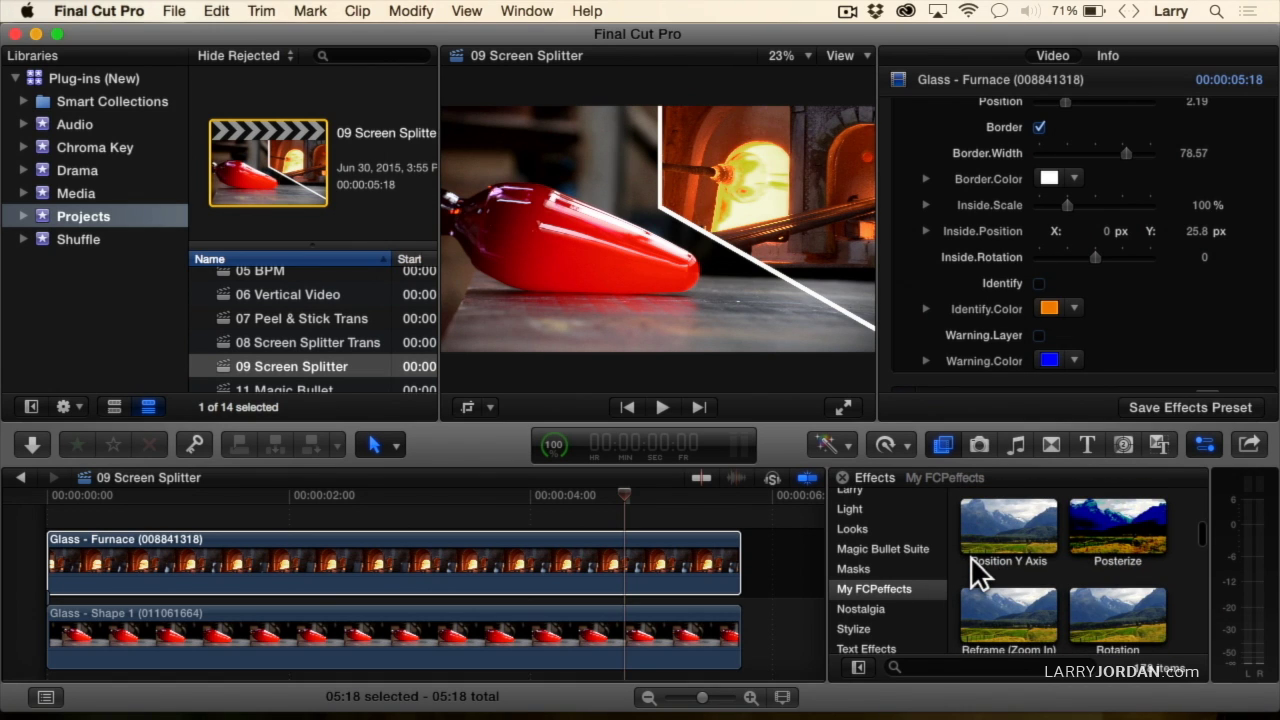
scroll(970, 556, down, 2)
scroll(970, 556, down, 2)
scroll(970, 556, down, 2)
scroll(970, 556, down, 3)
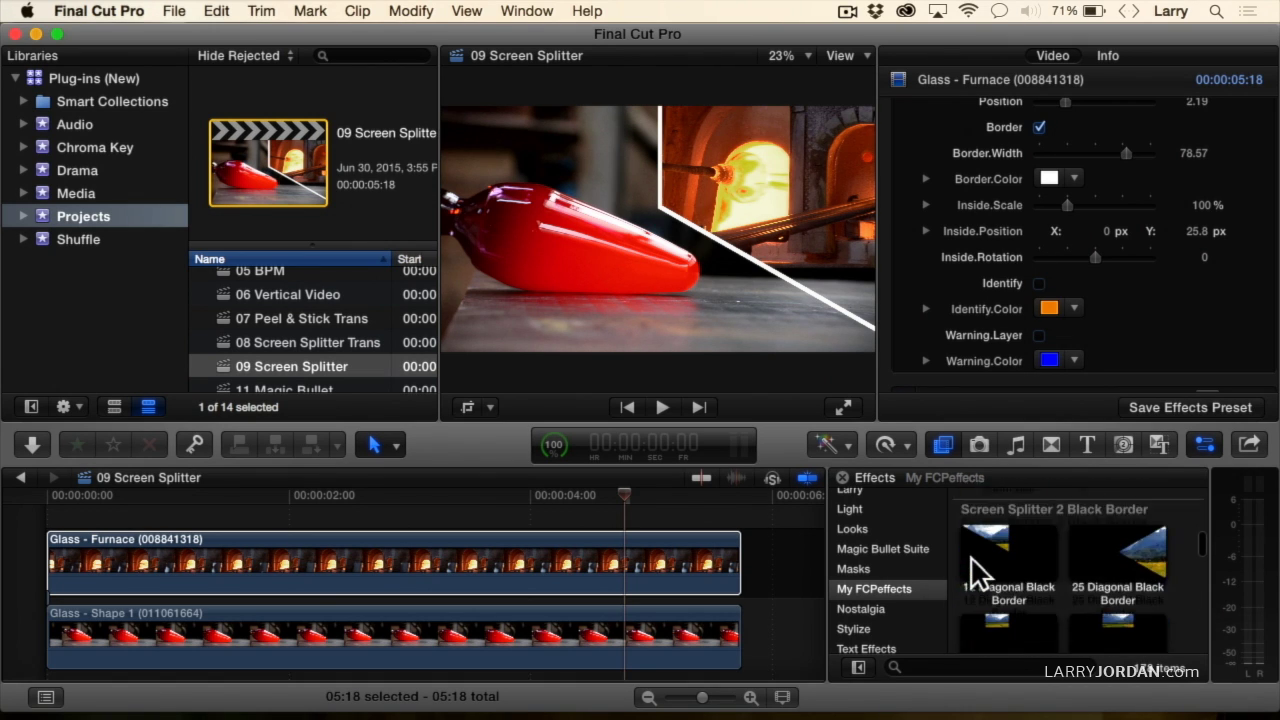
scroll(970, 556, down, 1)
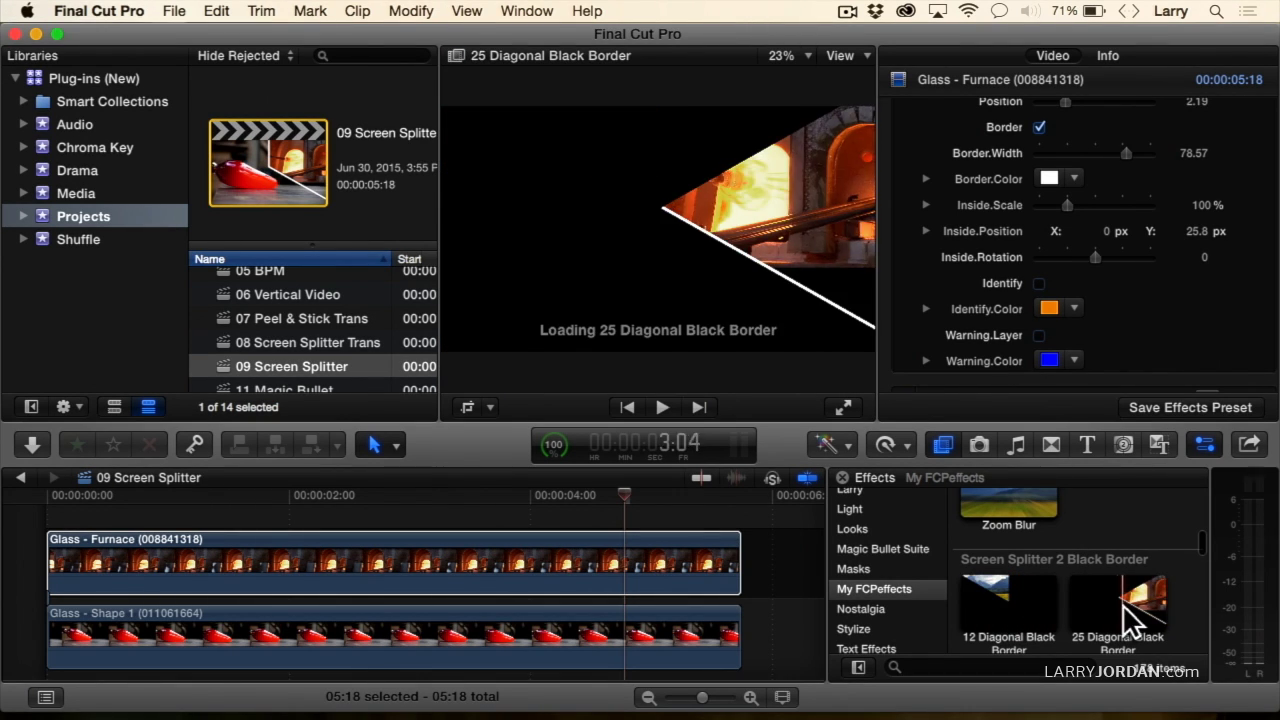
Skim the Screen Splitter 2 black-border and no-border preset previews.
scroll(1135, 617, down, 2)
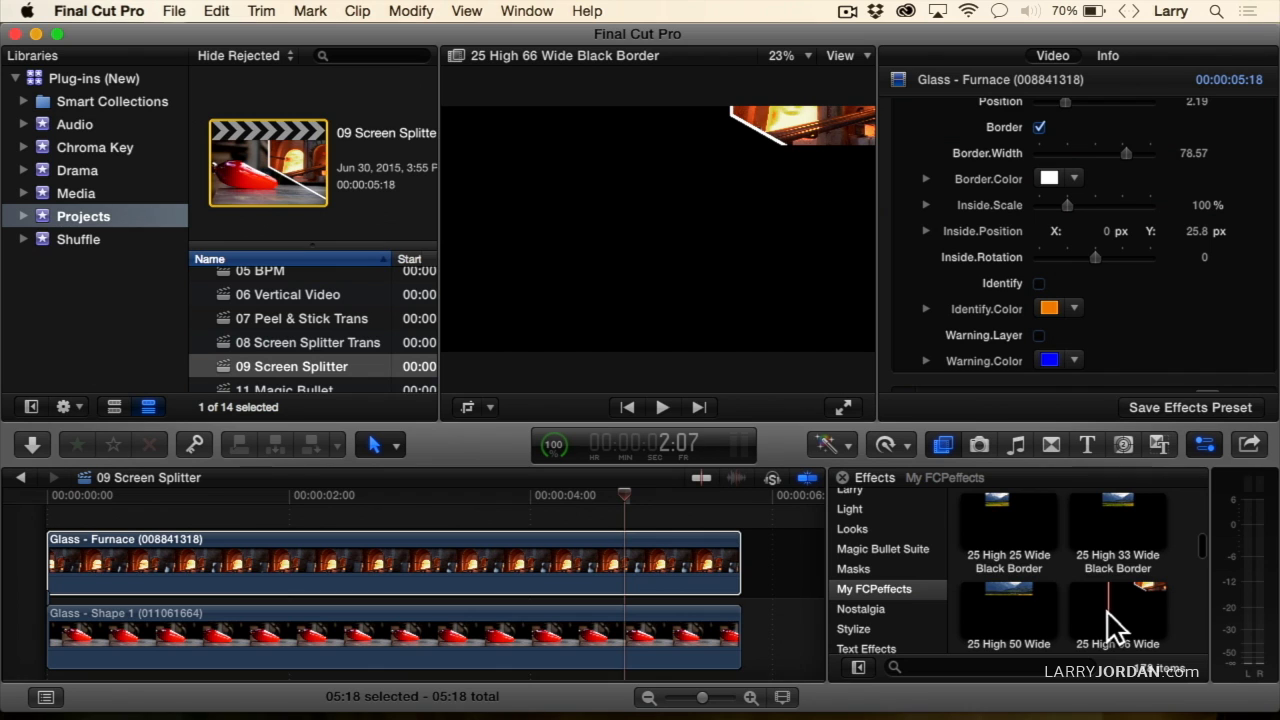
scroll(1106, 610, down, 2)
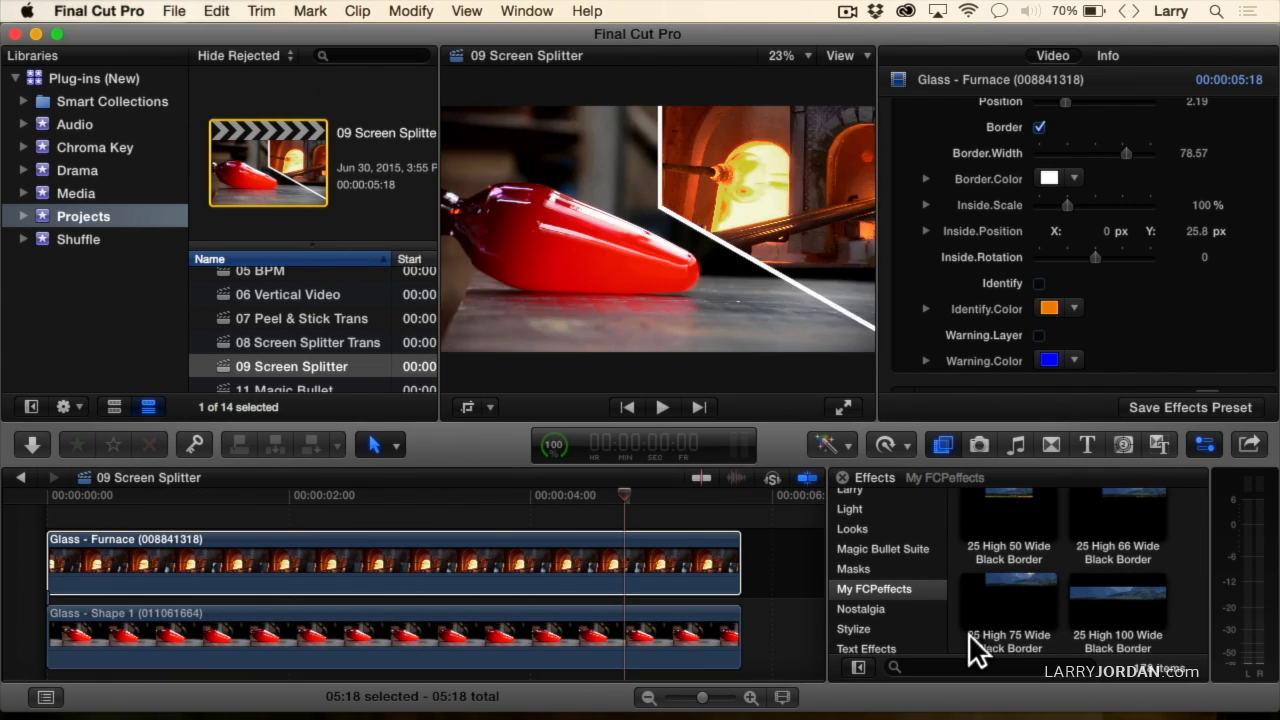
scroll(989, 603, down, 2)
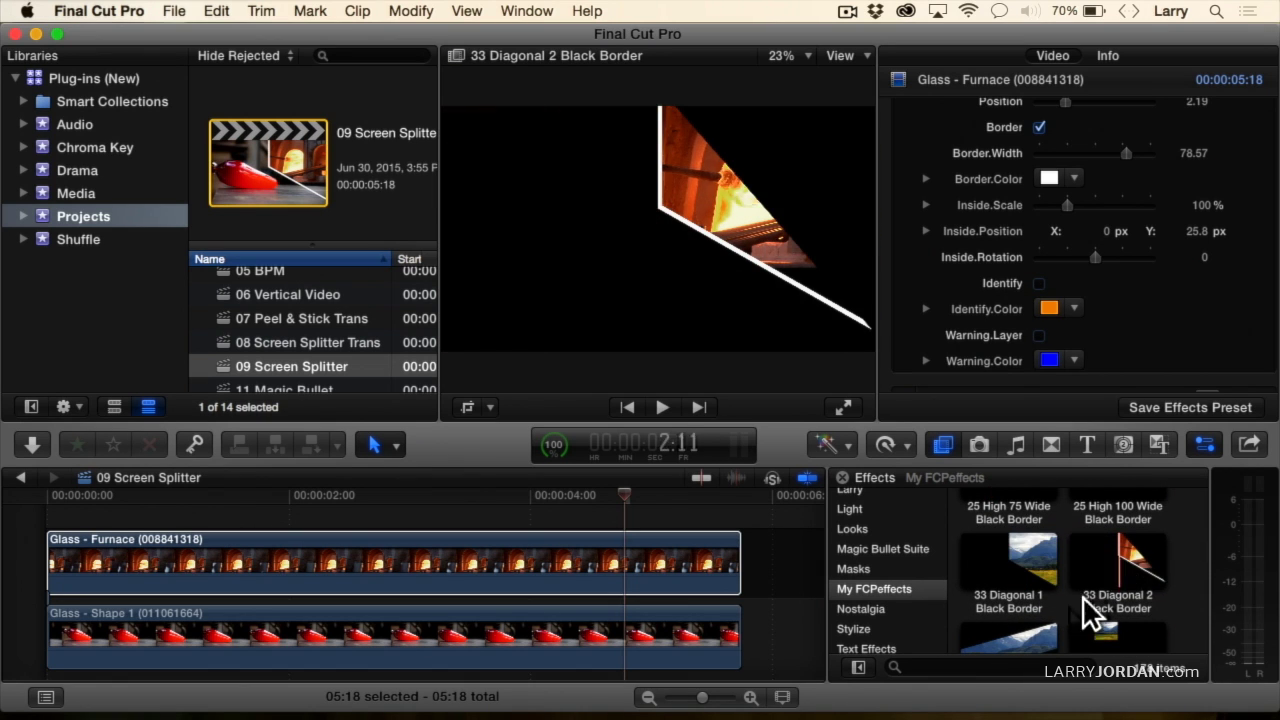
scroll(1073, 622, down, 3)
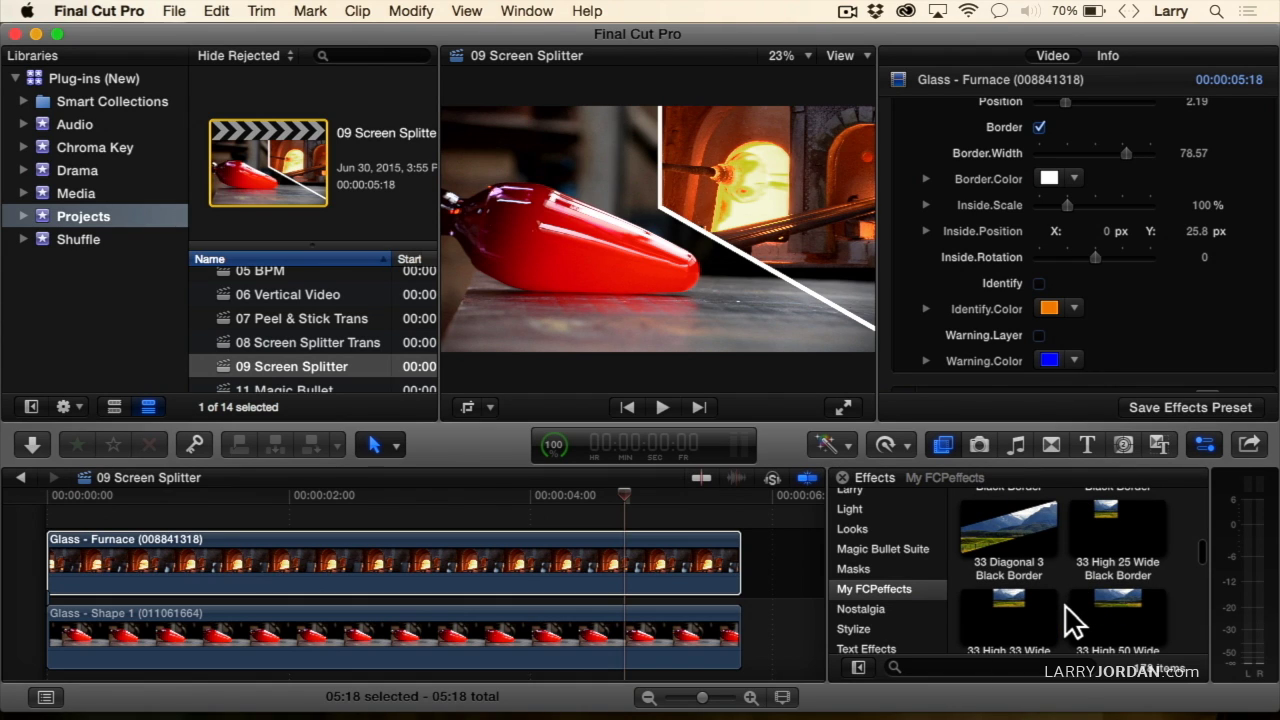
scroll(1137, 592, down, 3)
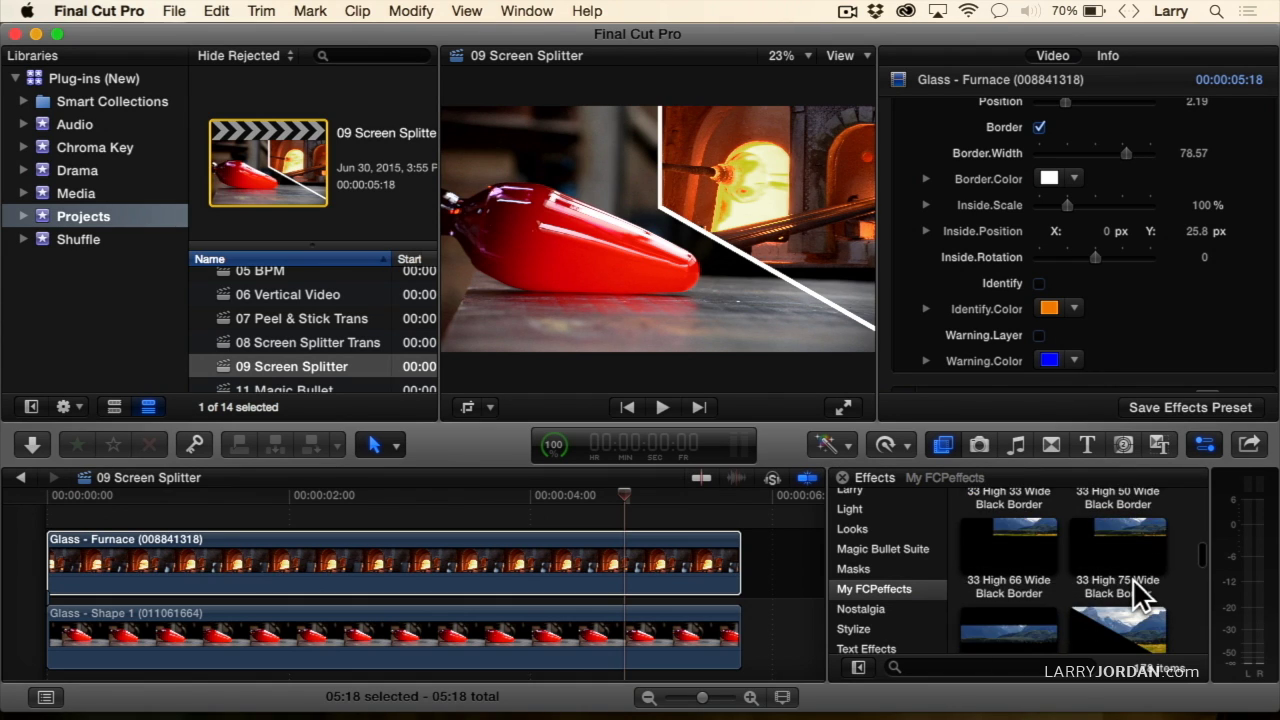
scroll(1137, 592, down, 2)
scroll(1133, 580, down, 3)
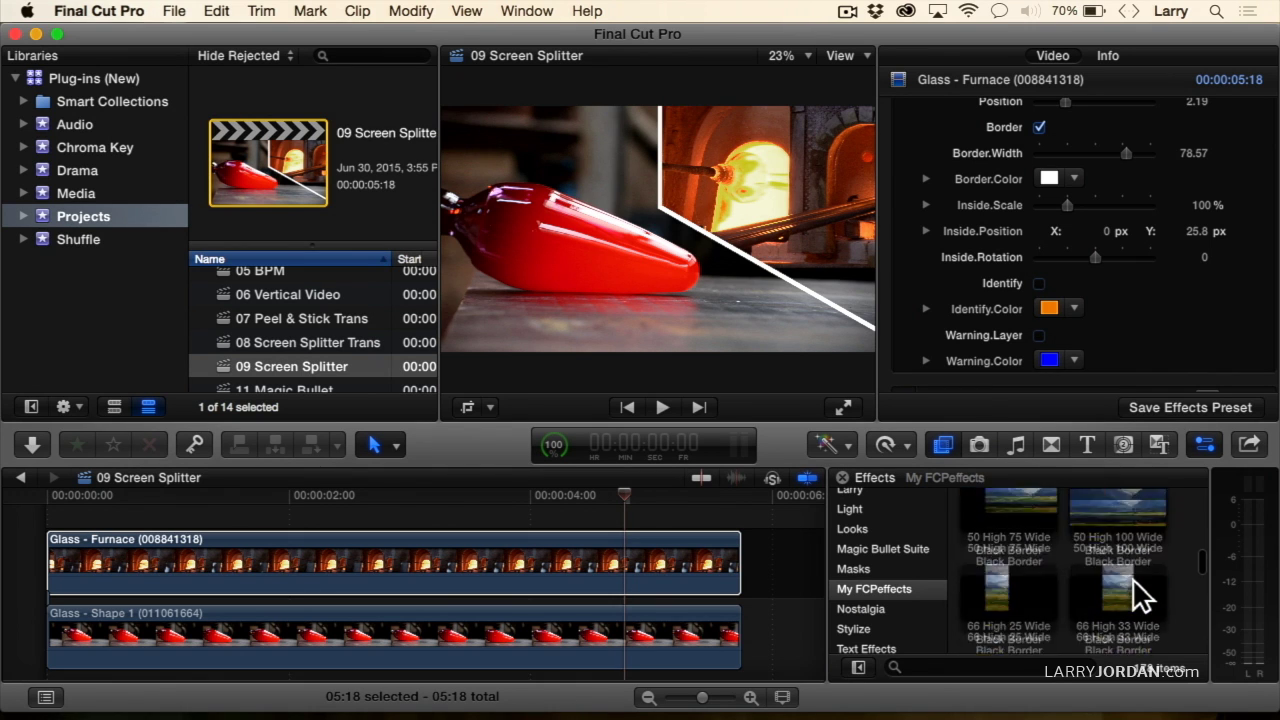
scroll(1133, 580, down, 3)
scroll(1133, 580, down, 2)
scroll(1133, 580, down, 1)
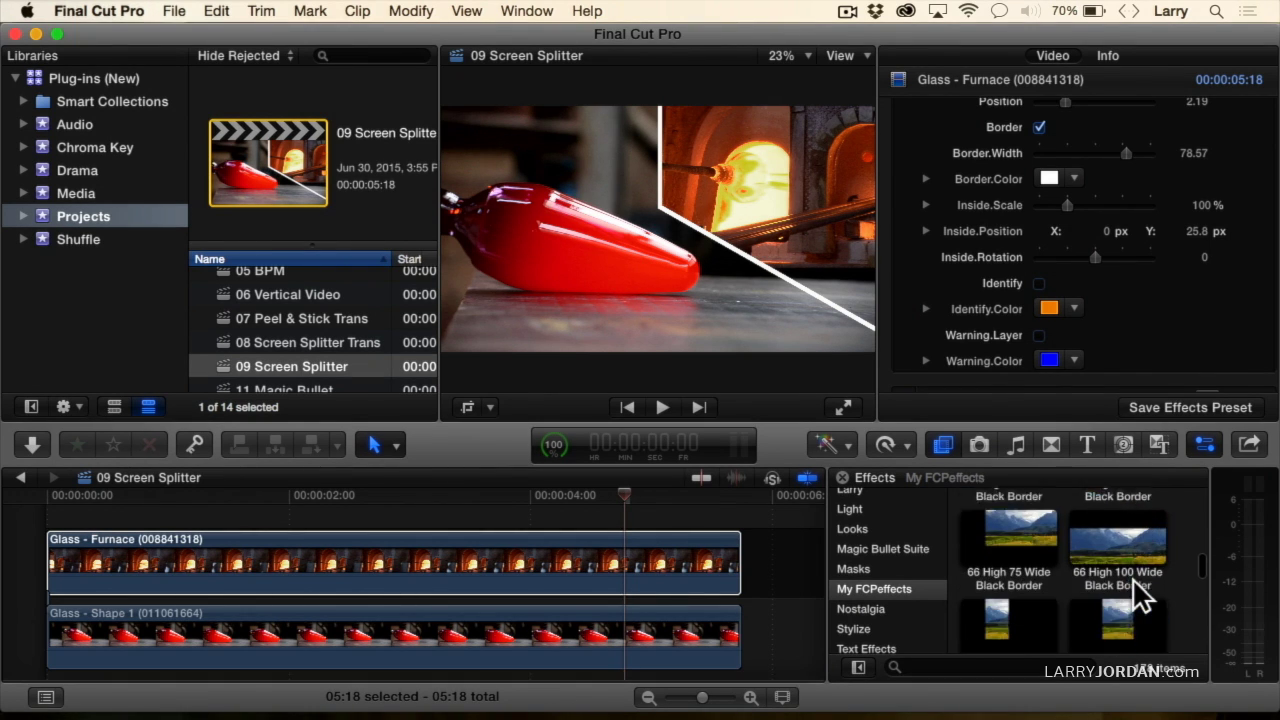
scroll(1133, 580, down, 2)
scroll(1133, 580, down, 1)
scroll(1132, 578, down, 2)
scroll(1132, 578, down, 2)
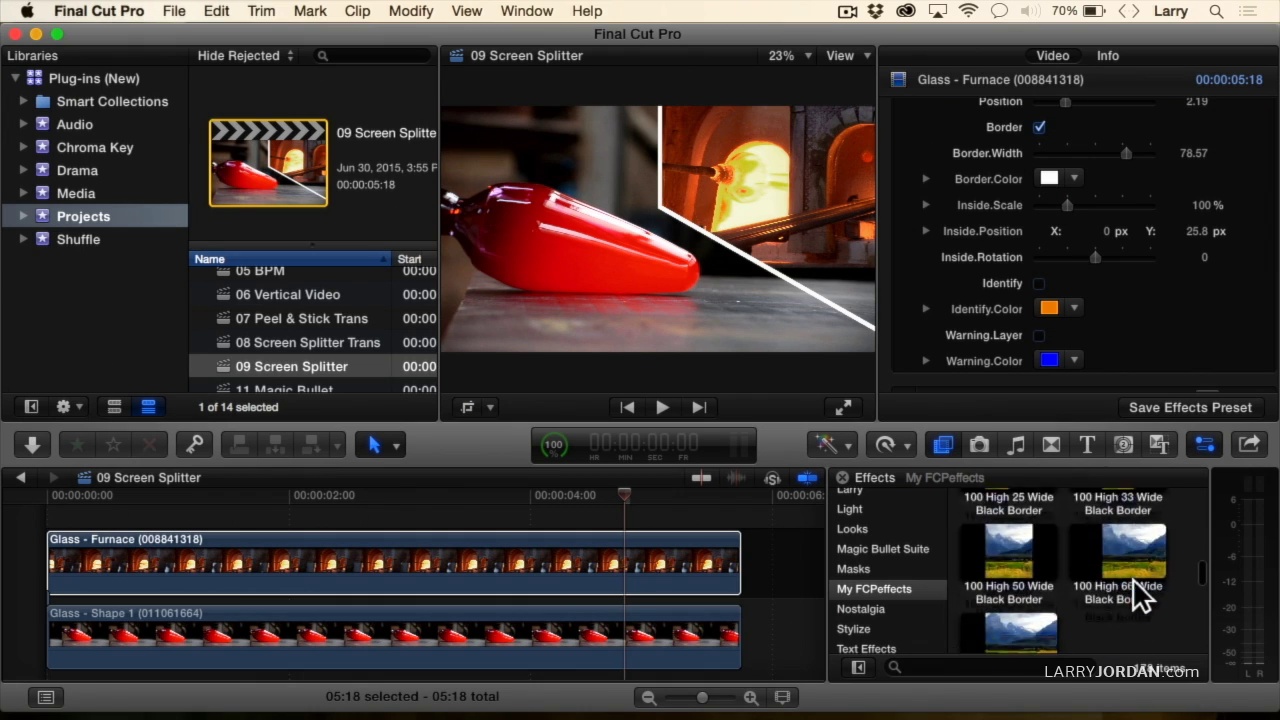
scroll(1132, 578, down, 2)
scroll(1132, 578, down, 1)
scroll(1132, 578, down, 2)
scroll(1132, 578, down, 2)
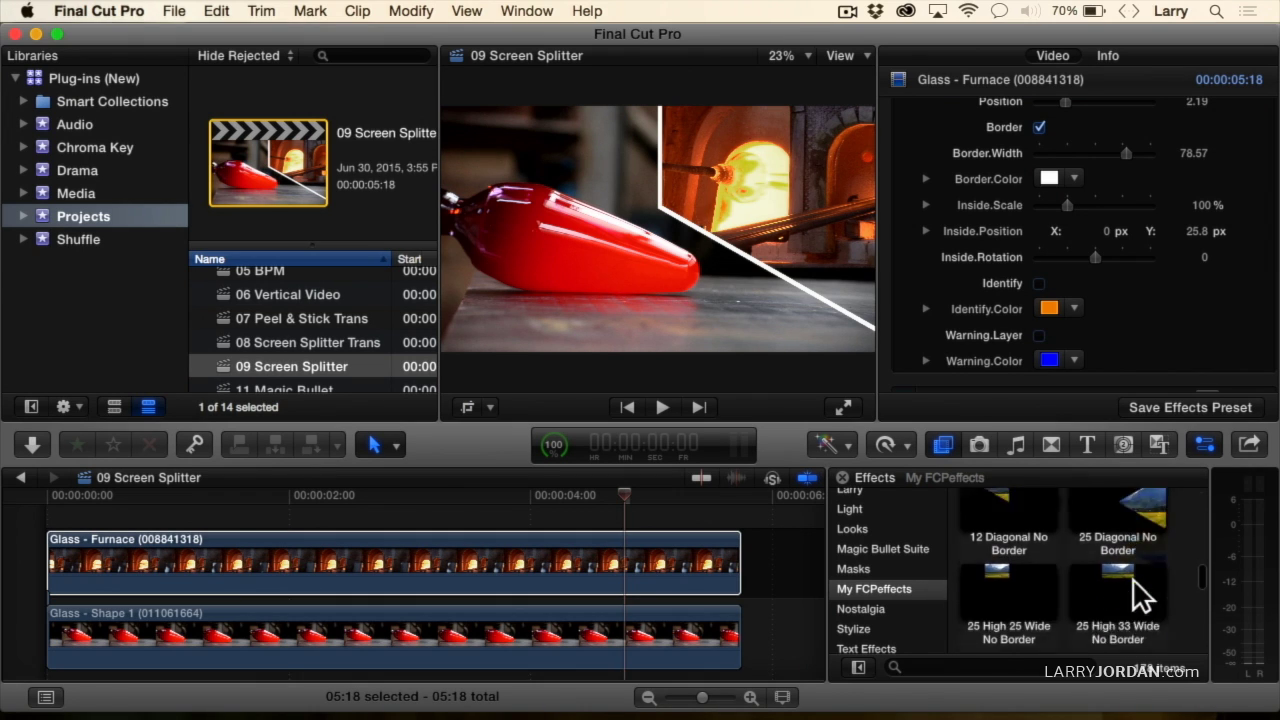
scroll(1132, 578, down, 2)
scroll(1132, 578, down, 2)
scroll(1133, 580, down, 2)
scroll(1133, 580, down, 2)
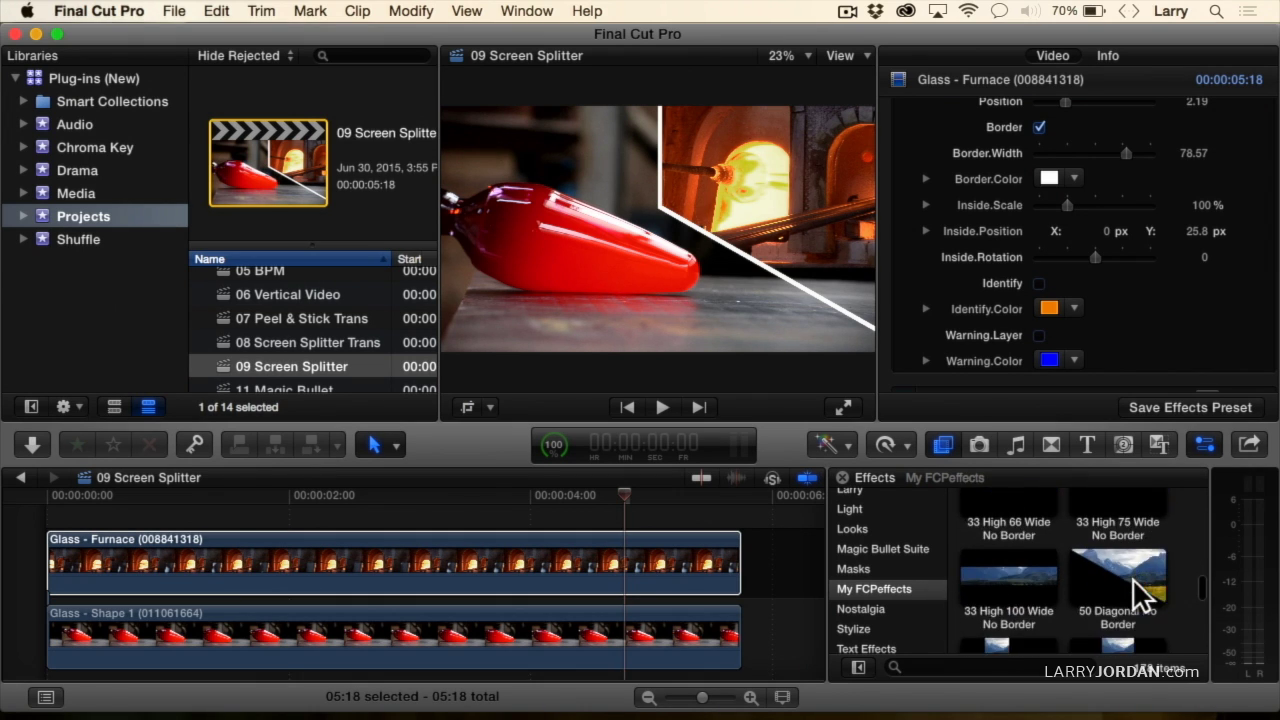